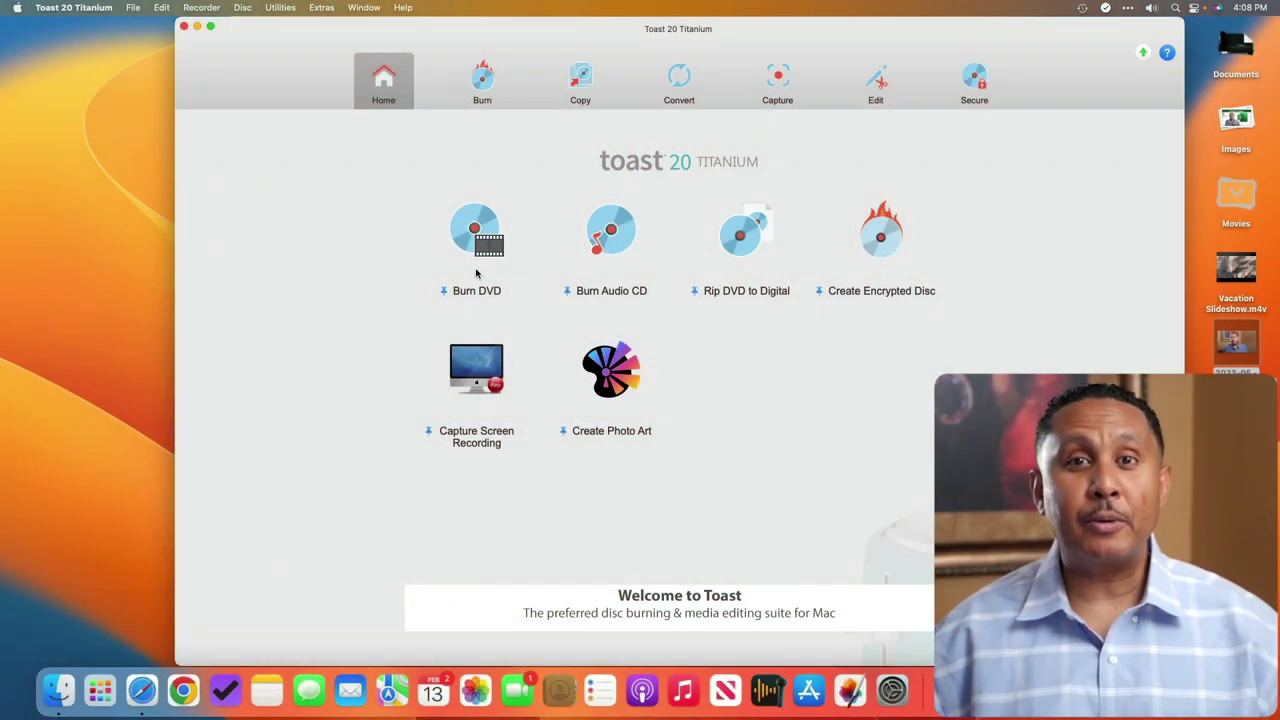
# Start a Burn DVD project and add the presenter clip, replacing it with the other version
pyautogui.click(479, 252)
pyautogui.moveTo(1236, 342); pyautogui.dragTo(718, 197)
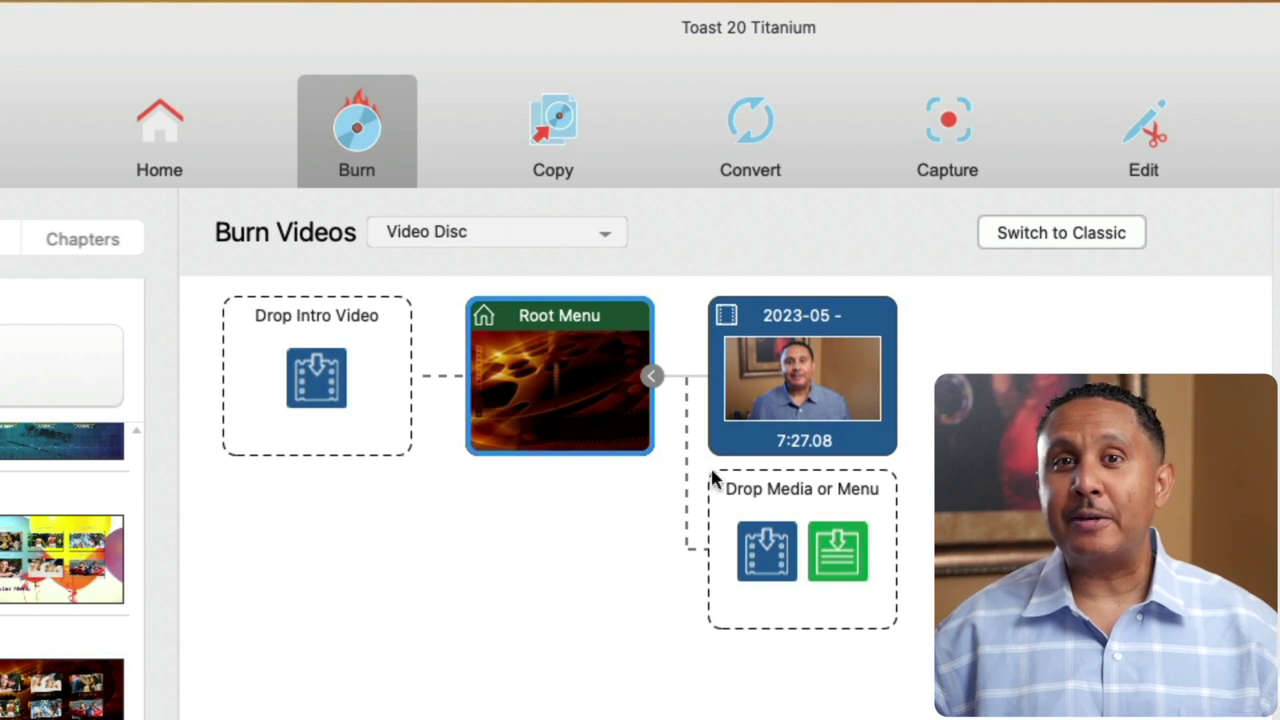
pyautogui.moveTo(808, 412)
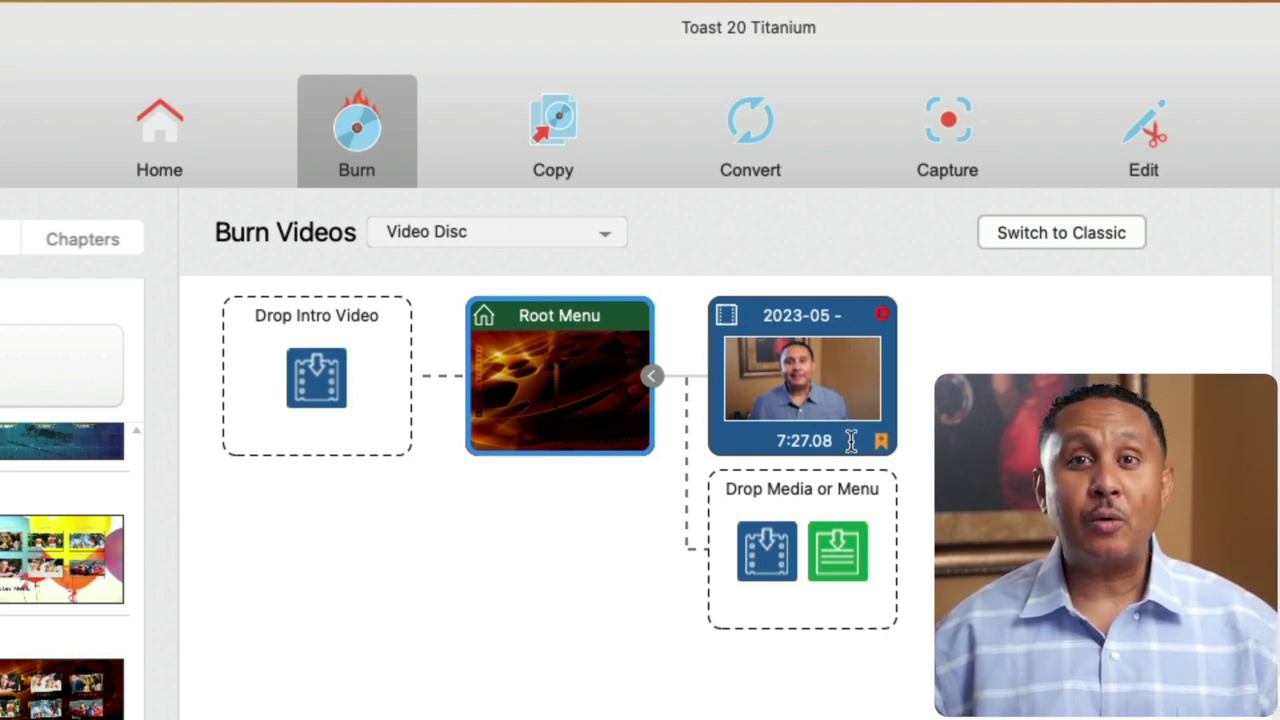
pyautogui.click(877, 314)
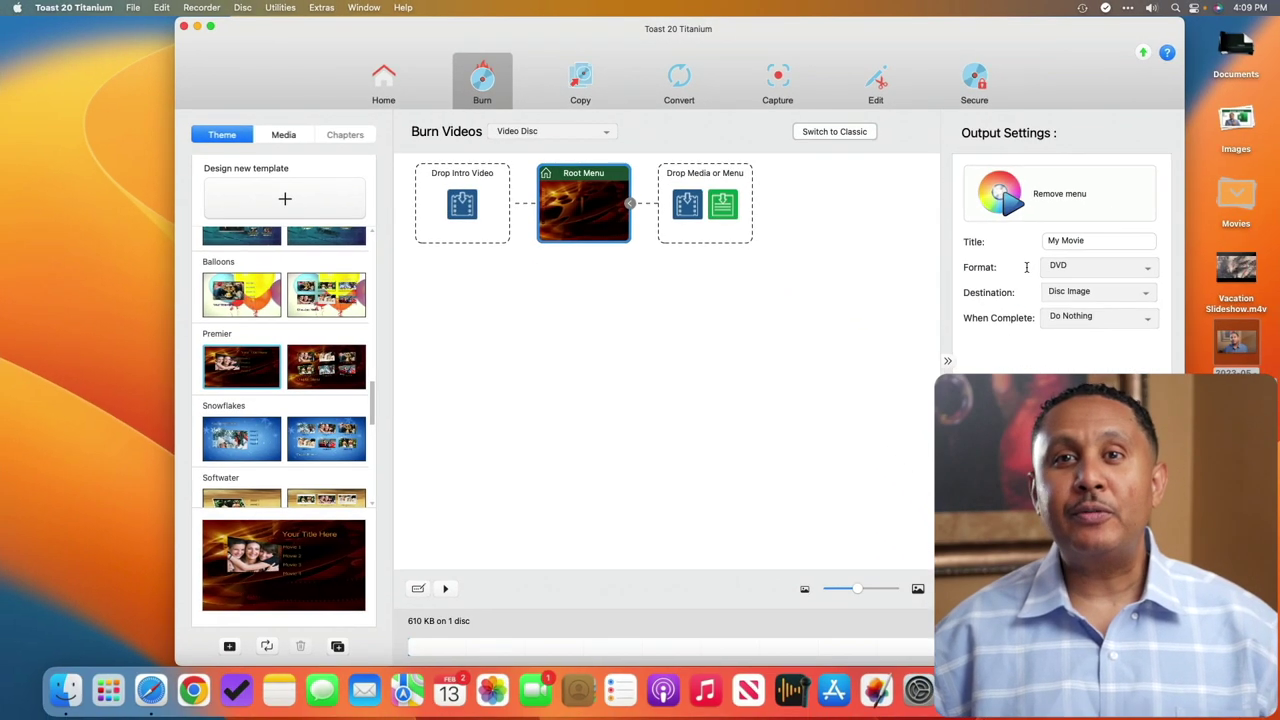
pyautogui.moveTo(1236, 346); pyautogui.dragTo(717, 203)
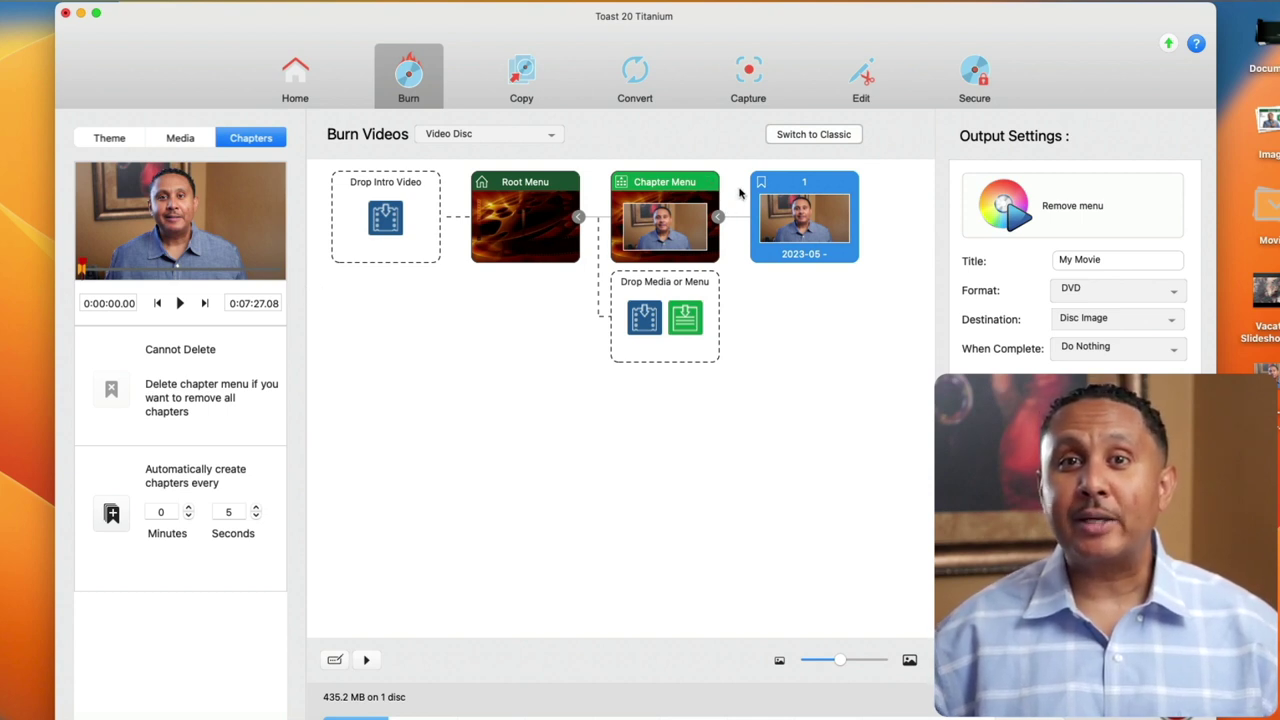
# Preview the presenter clip at about 50 seconds, then at its start and end, and play it
pyautogui.moveTo(782, 210)
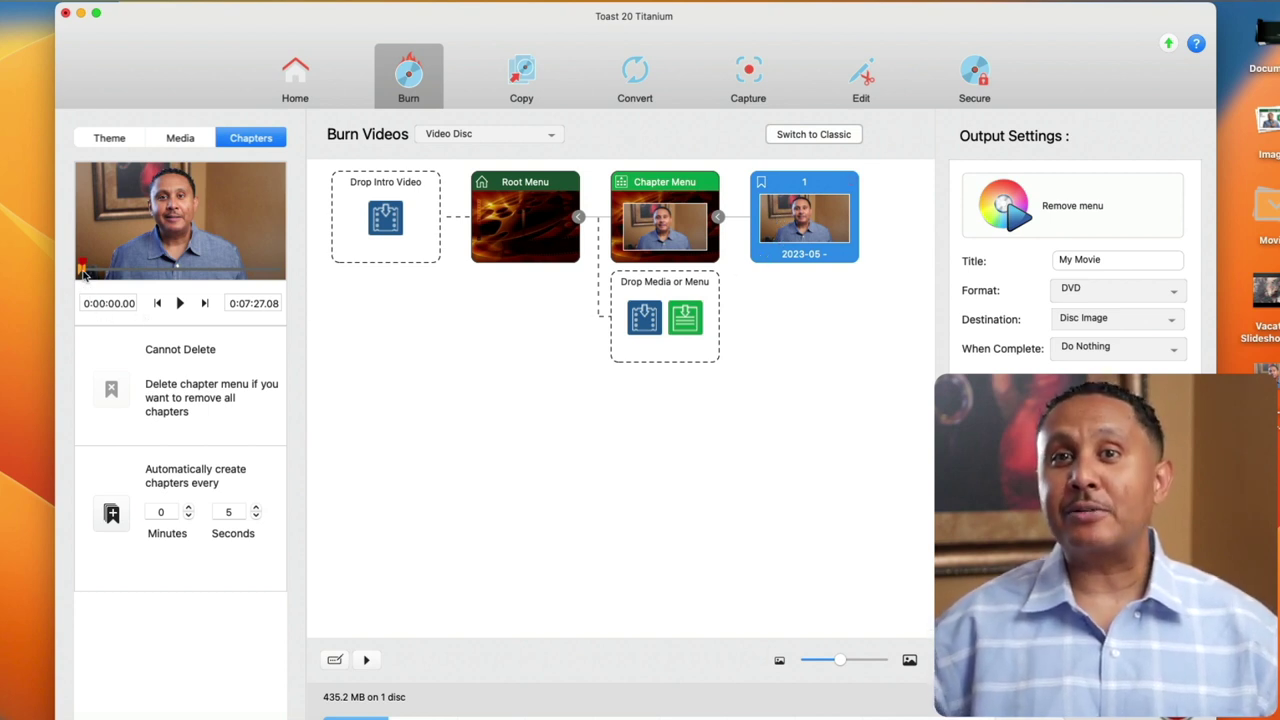
pyautogui.moveTo(82, 270); pyautogui.dragTo(129, 272)
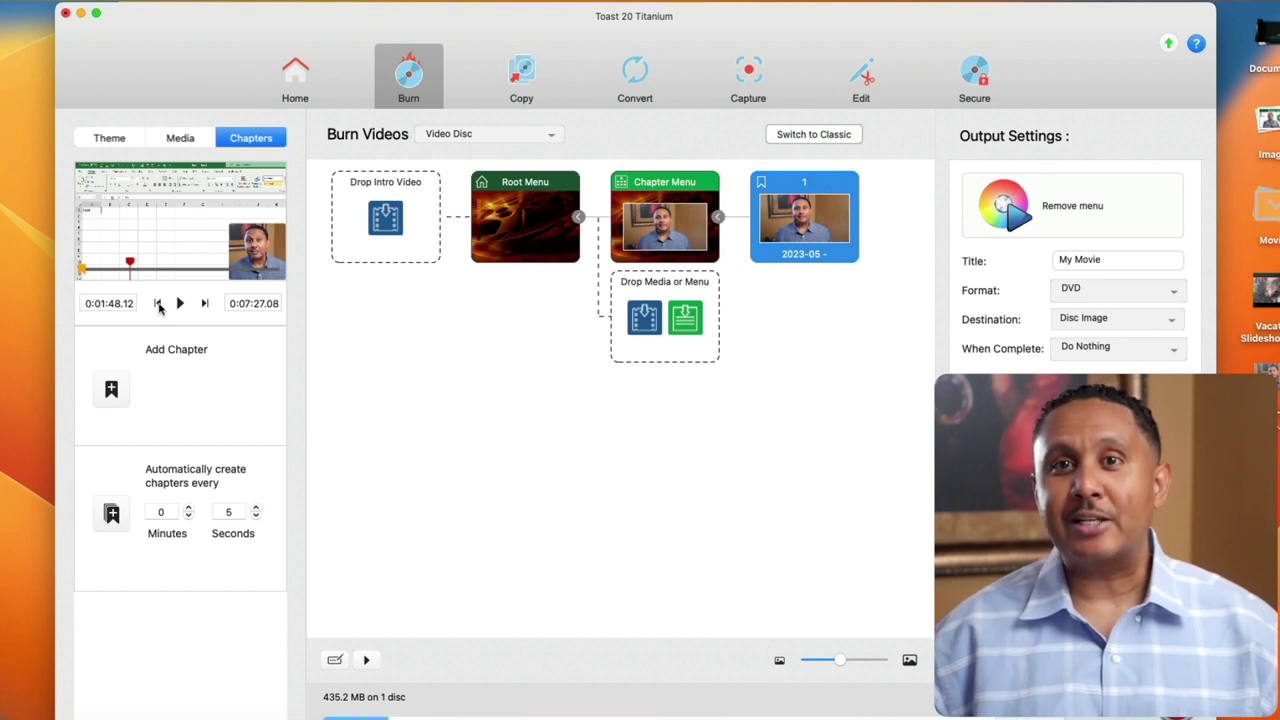
pyautogui.click(158, 303)
pyautogui.click(205, 303)
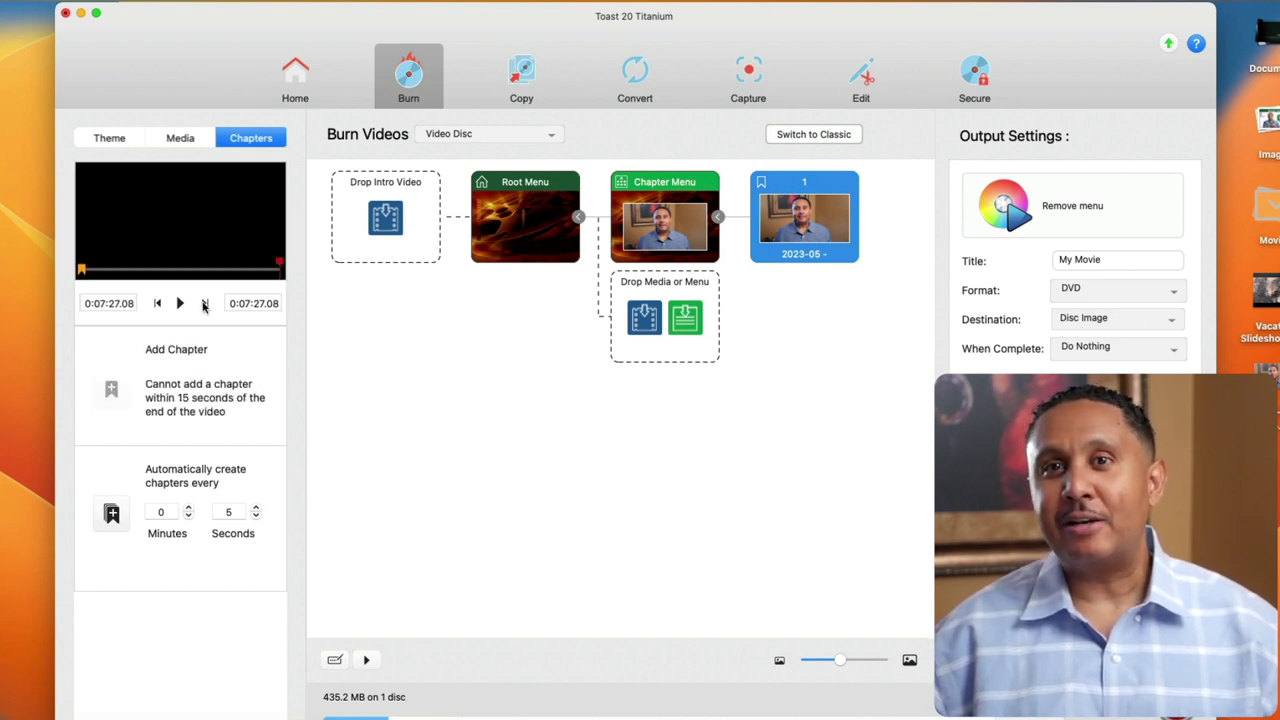
pyautogui.click(158, 304)
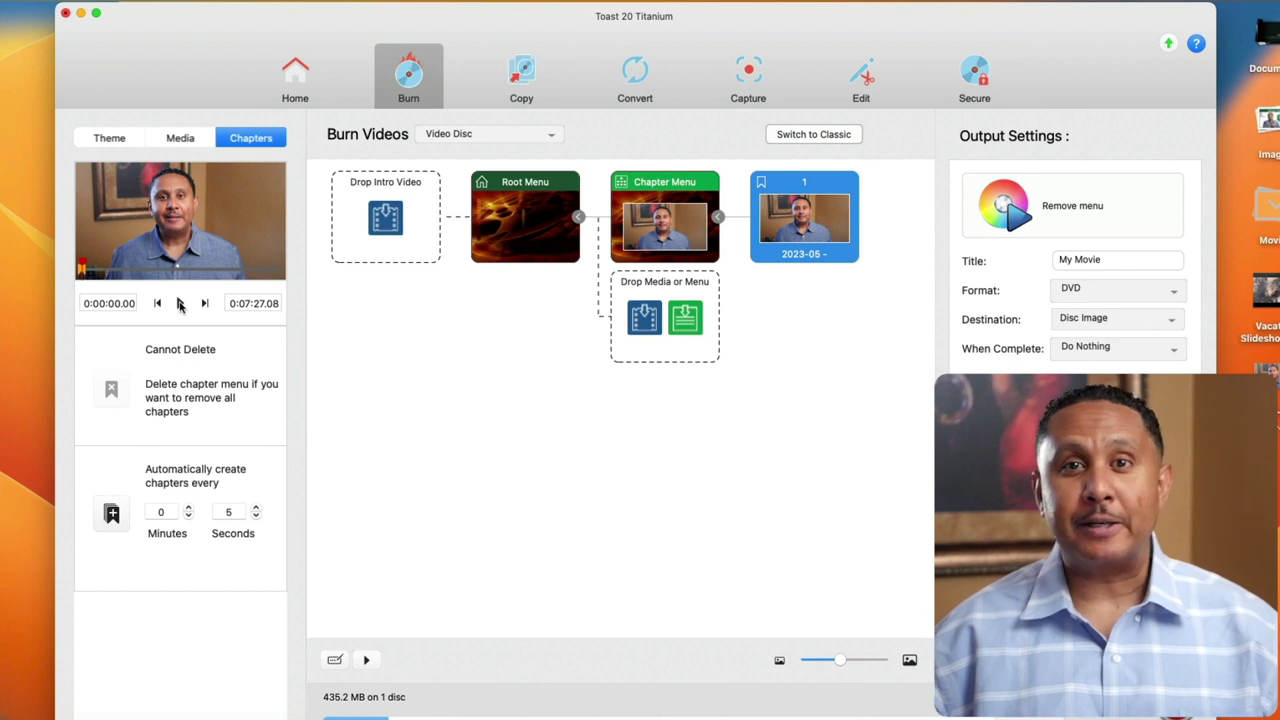
pyautogui.click(180, 304)
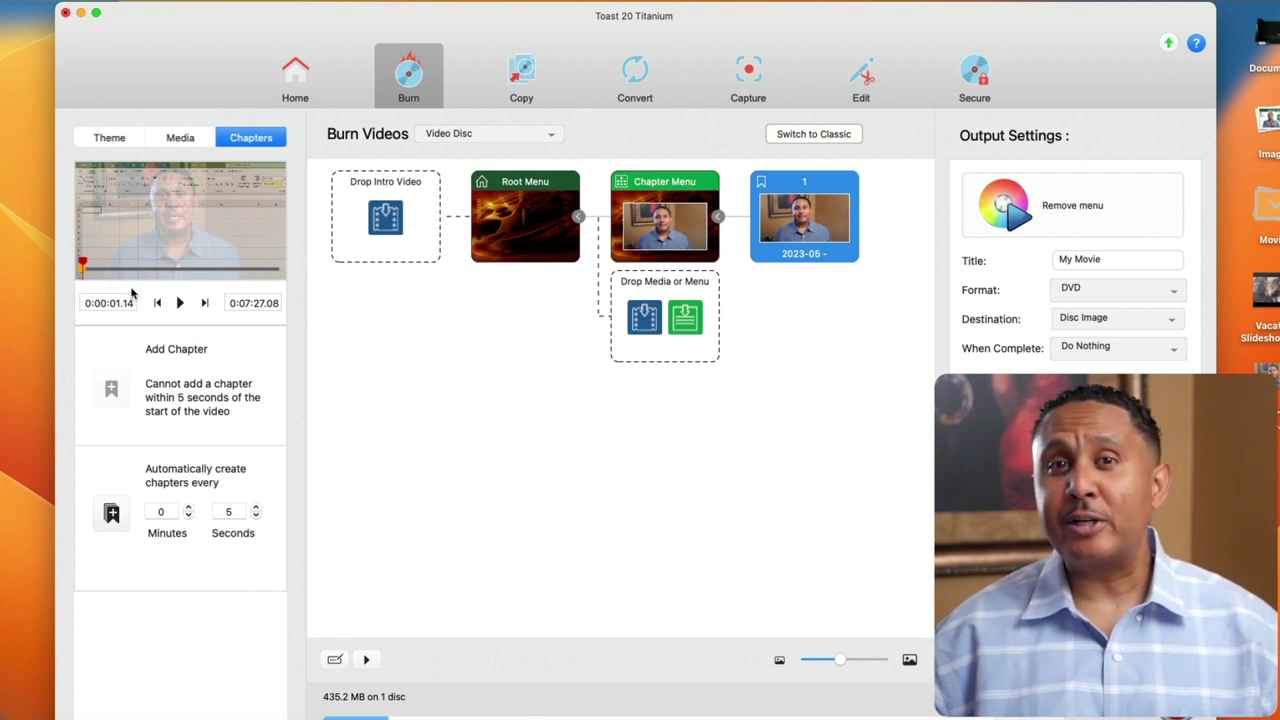
pyautogui.moveTo(83, 264); pyautogui.dragTo(97, 264)
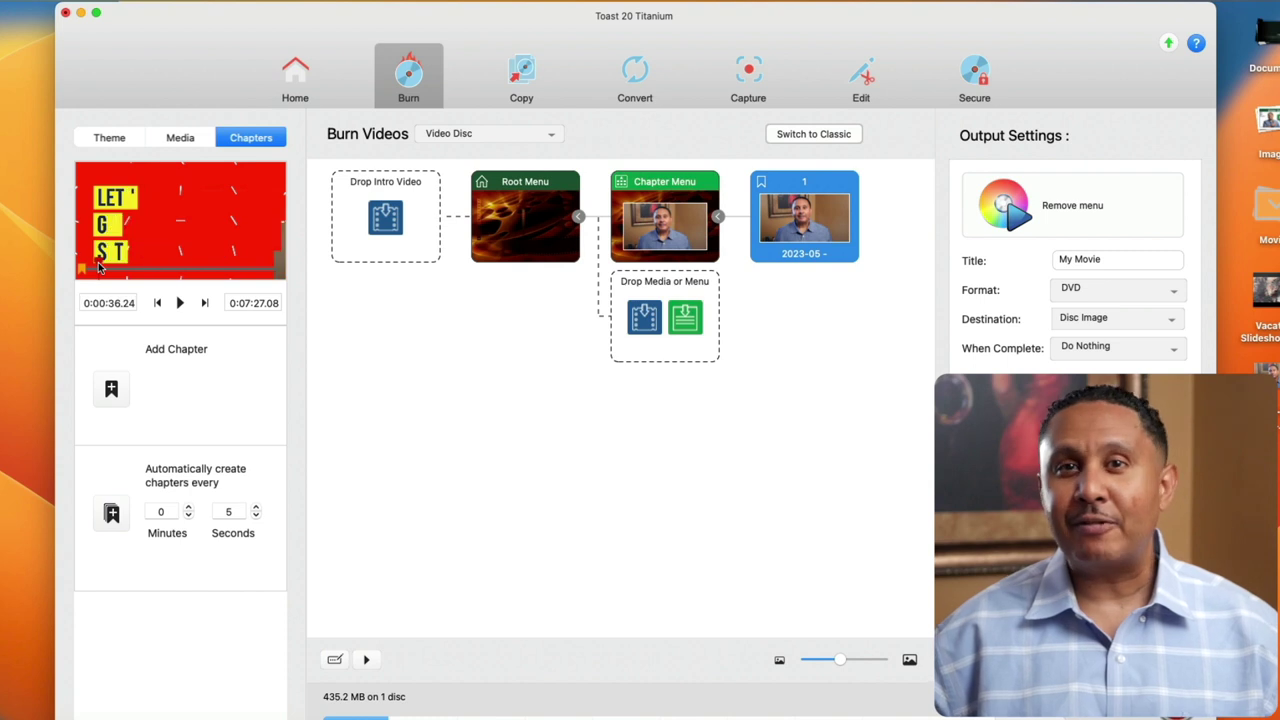
# Play to the LET'S GET STARTED title and add a second chapter at 0:00:37.24
pyautogui.click(180, 304)
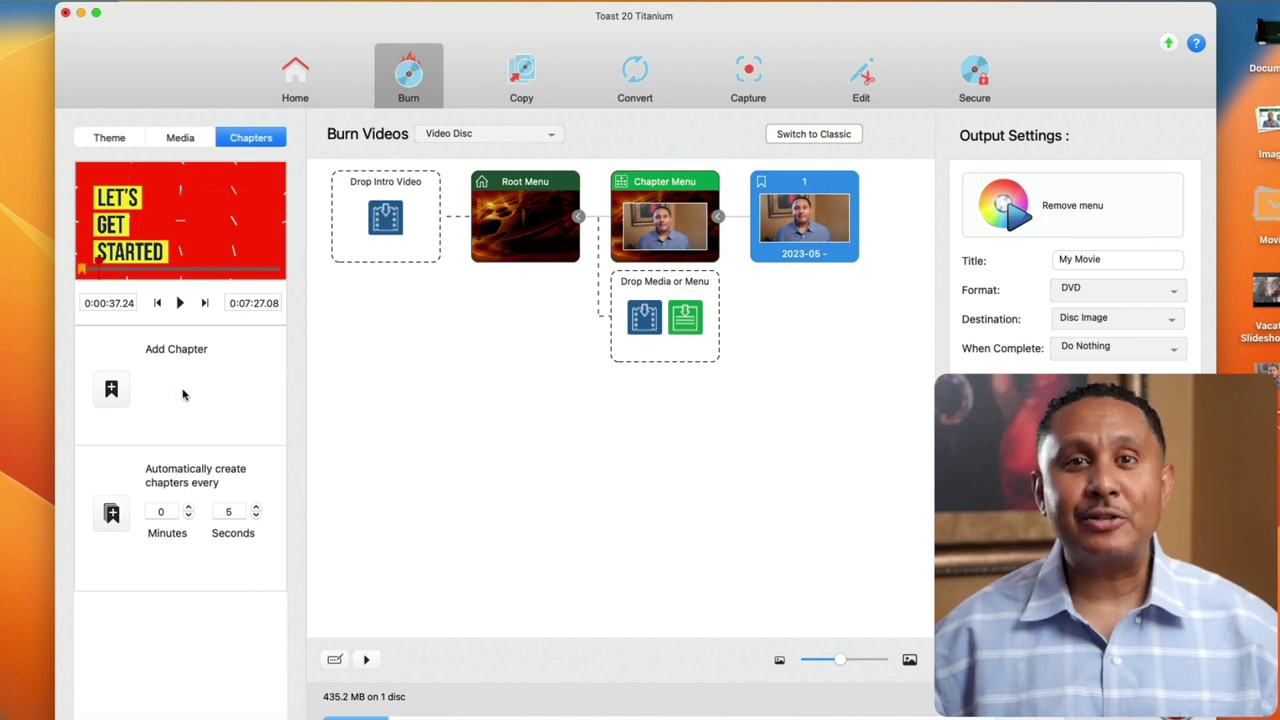
pyautogui.click(111, 390)
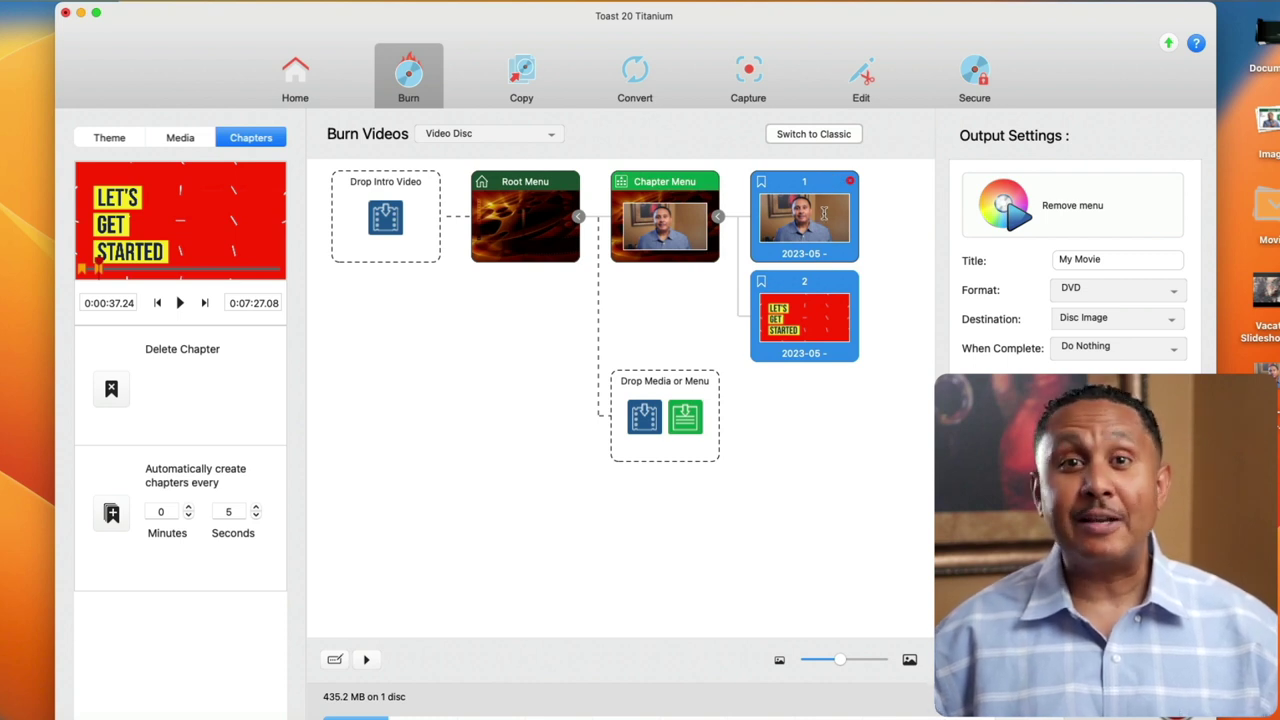
# Name chapter 1 'Introduction' and chapter 2 'Let's Get Started'
pyautogui.click(804, 182)
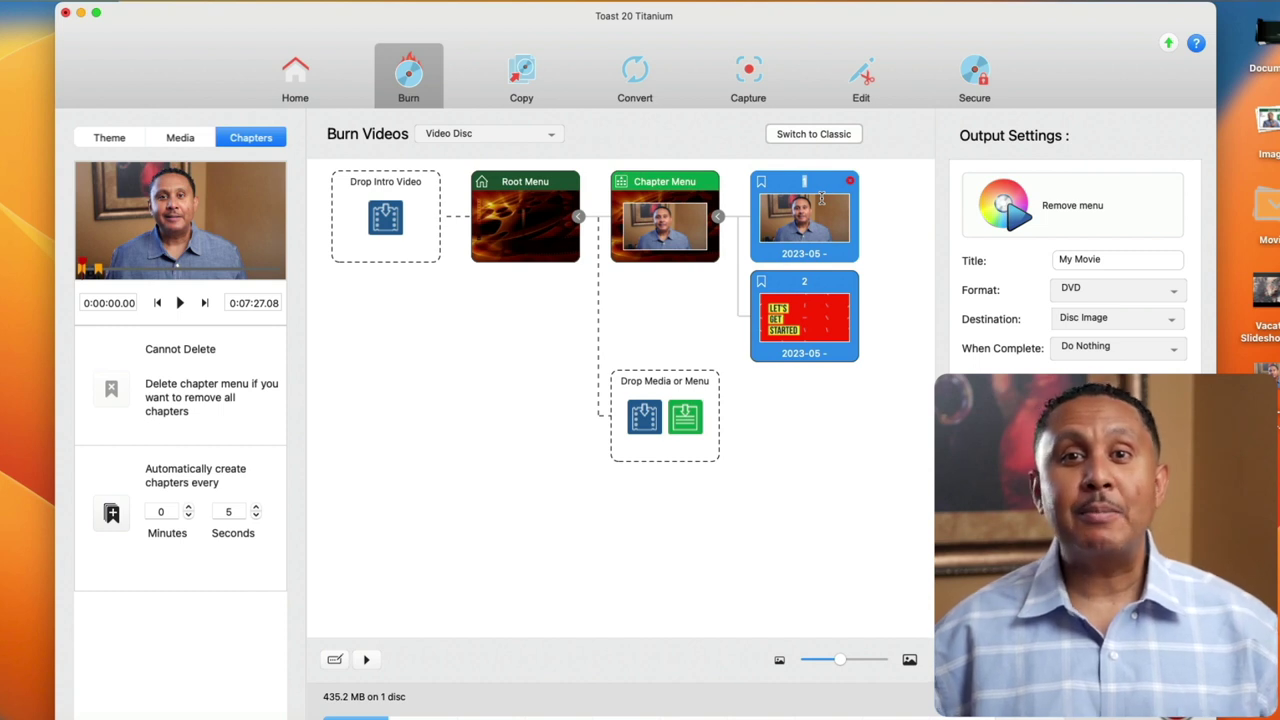
pyautogui.write('Introduction')
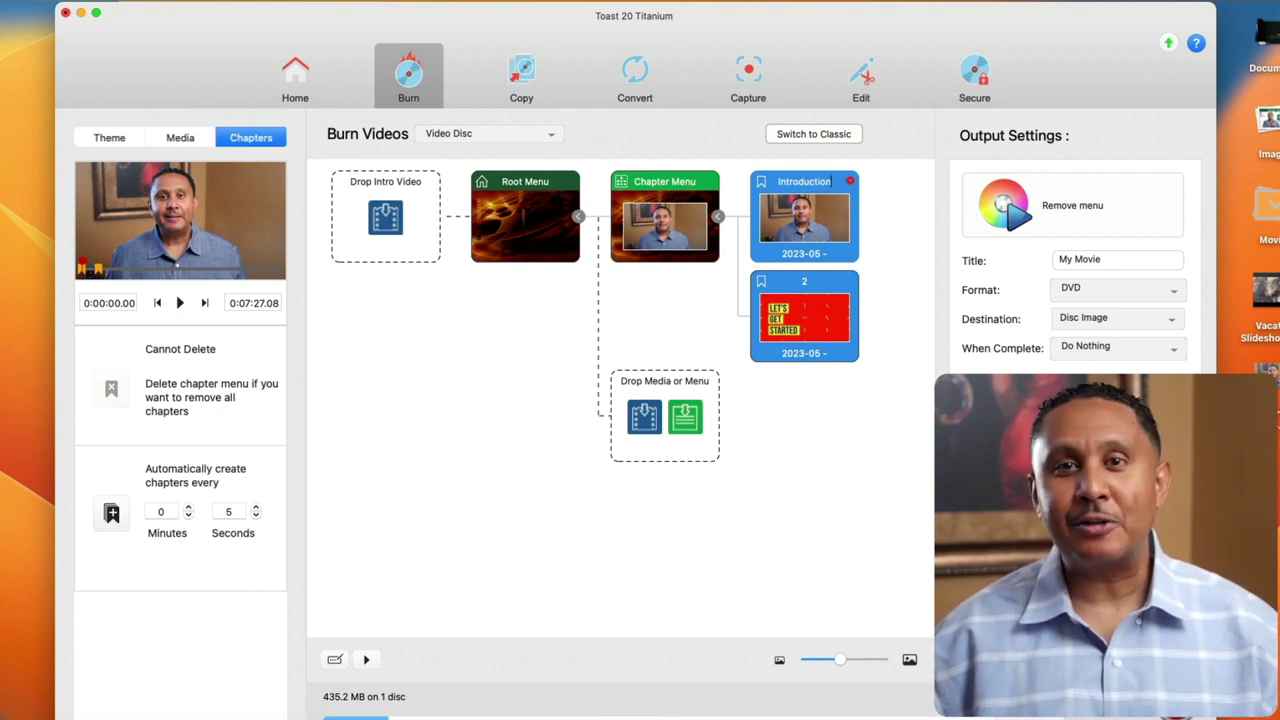
pyautogui.click(803, 280)
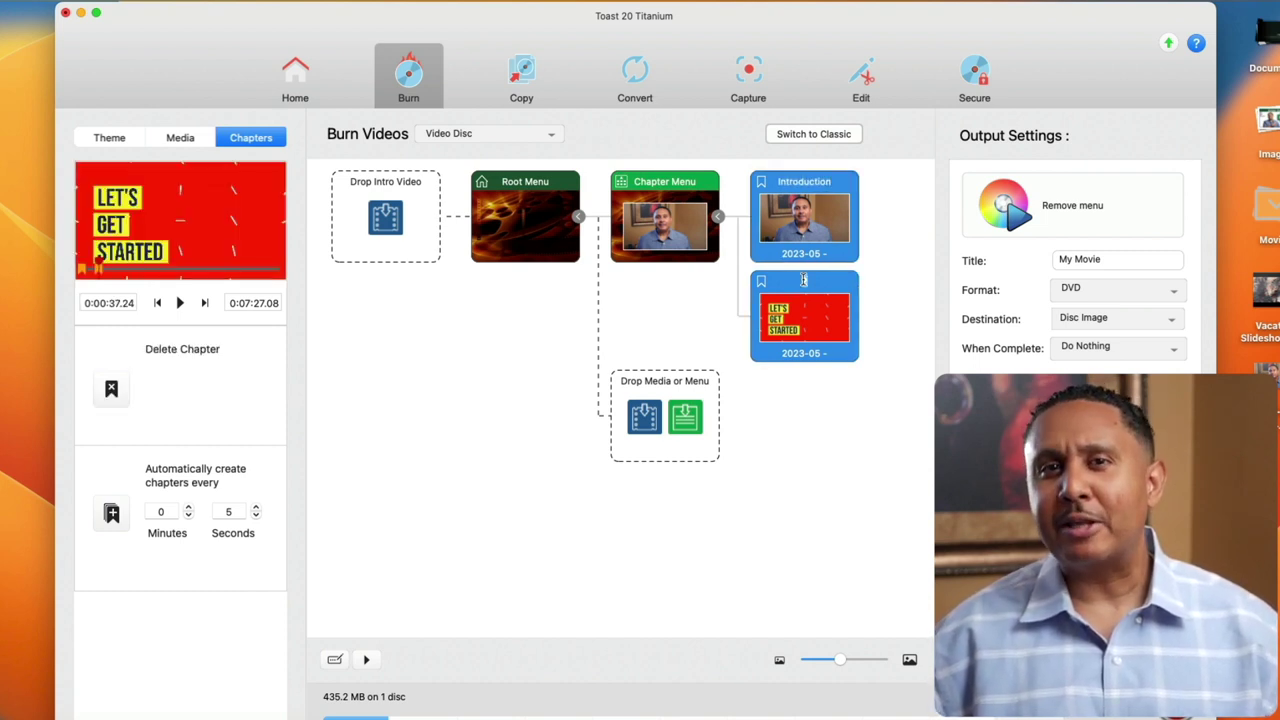
pyautogui.write("Let's")
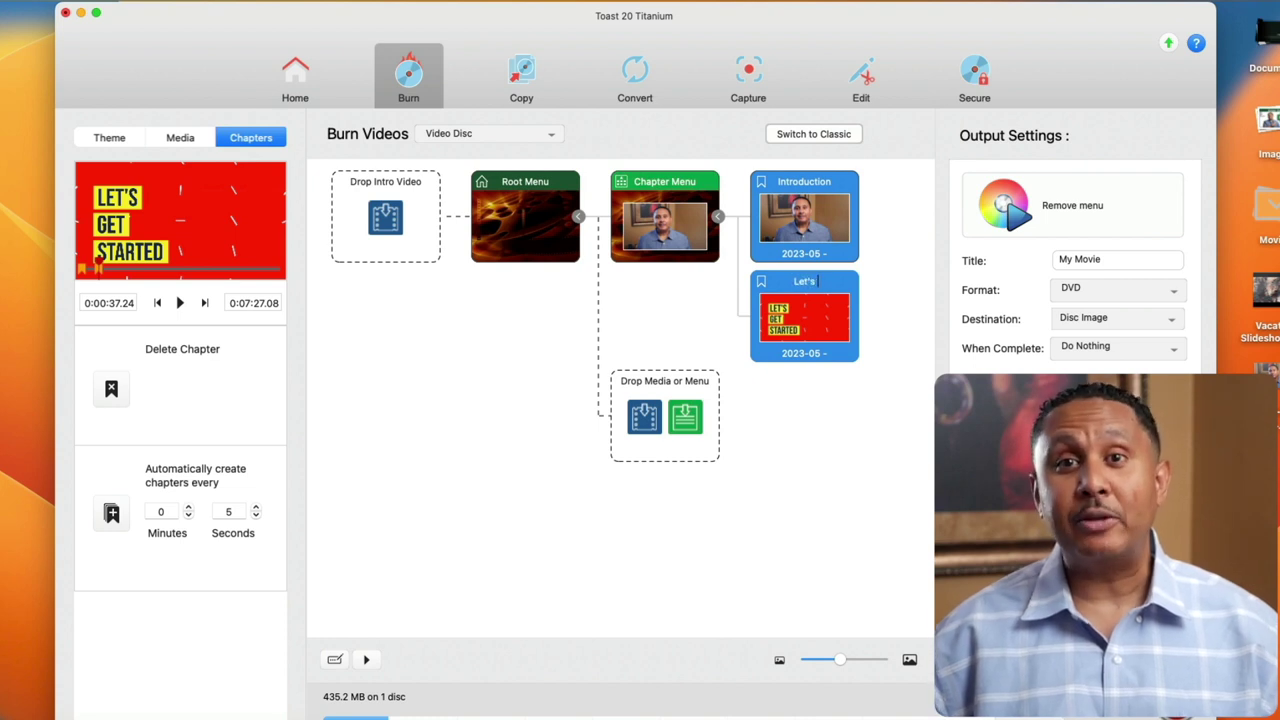
pyautogui.write(' Get Started')
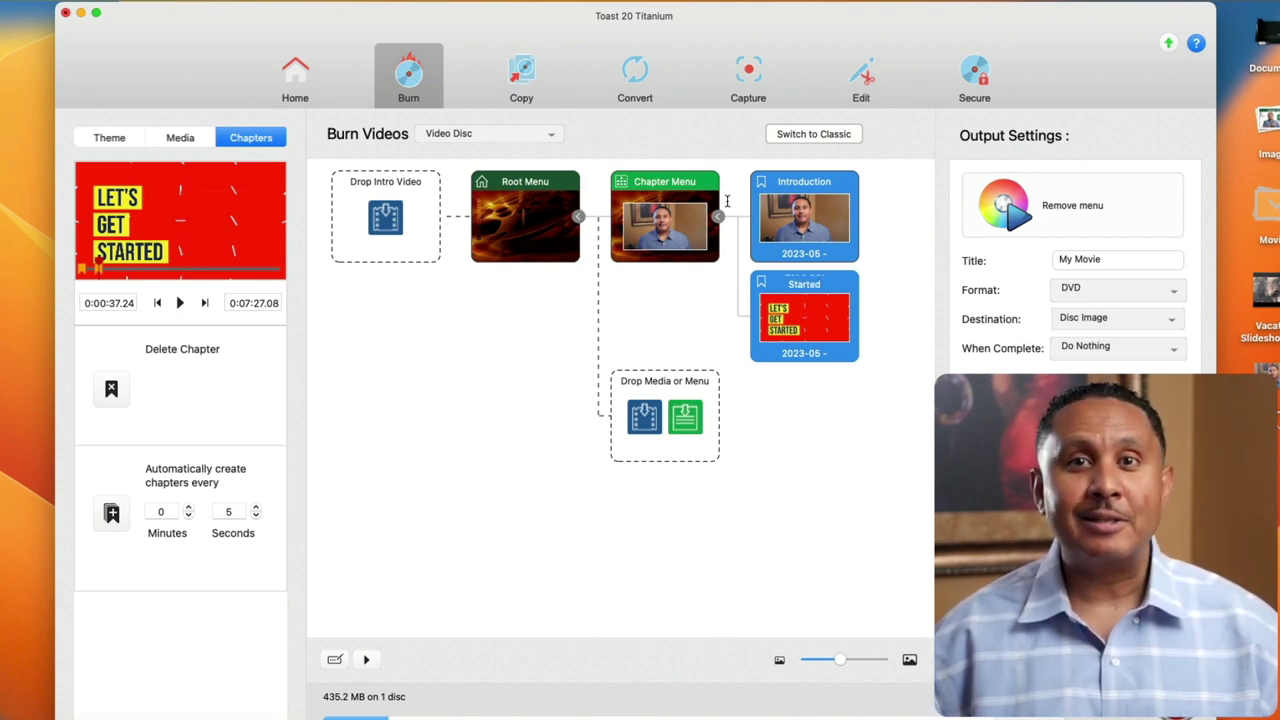
# Title the chapter menu 'How to Scan Data in Excel' and preview the menu
pyautogui.click(652, 181)
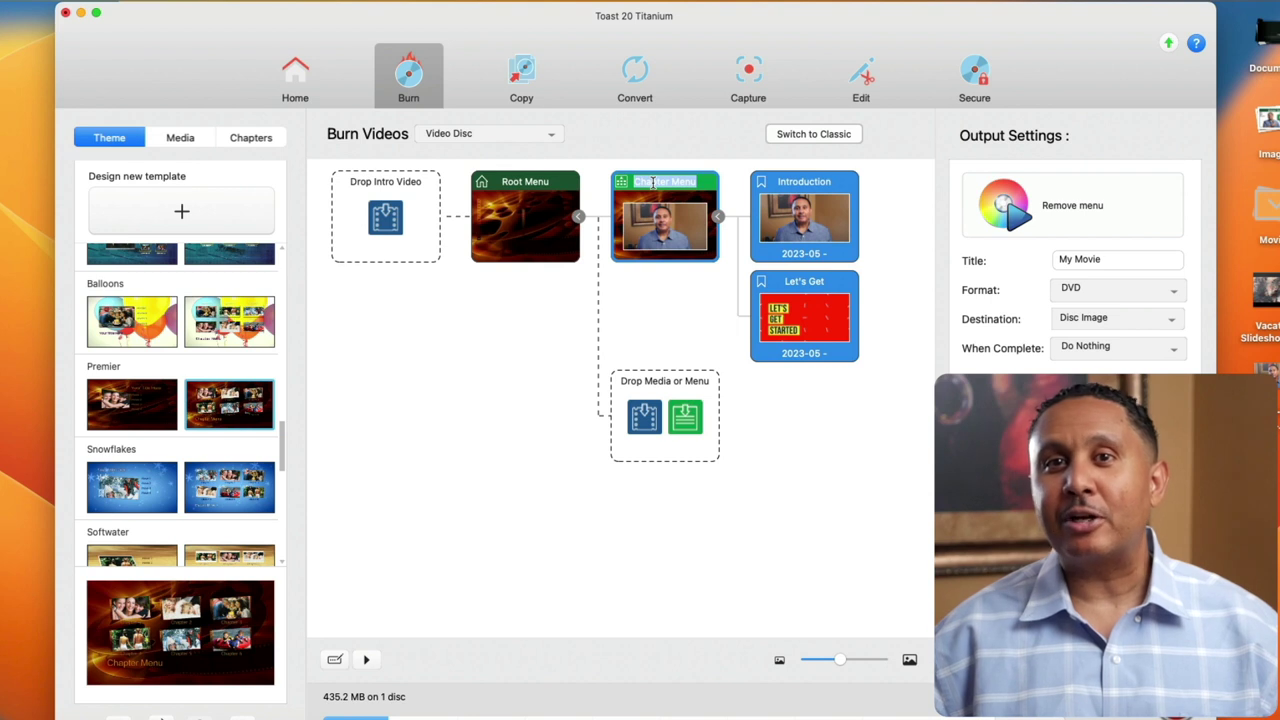
pyautogui.write('H')
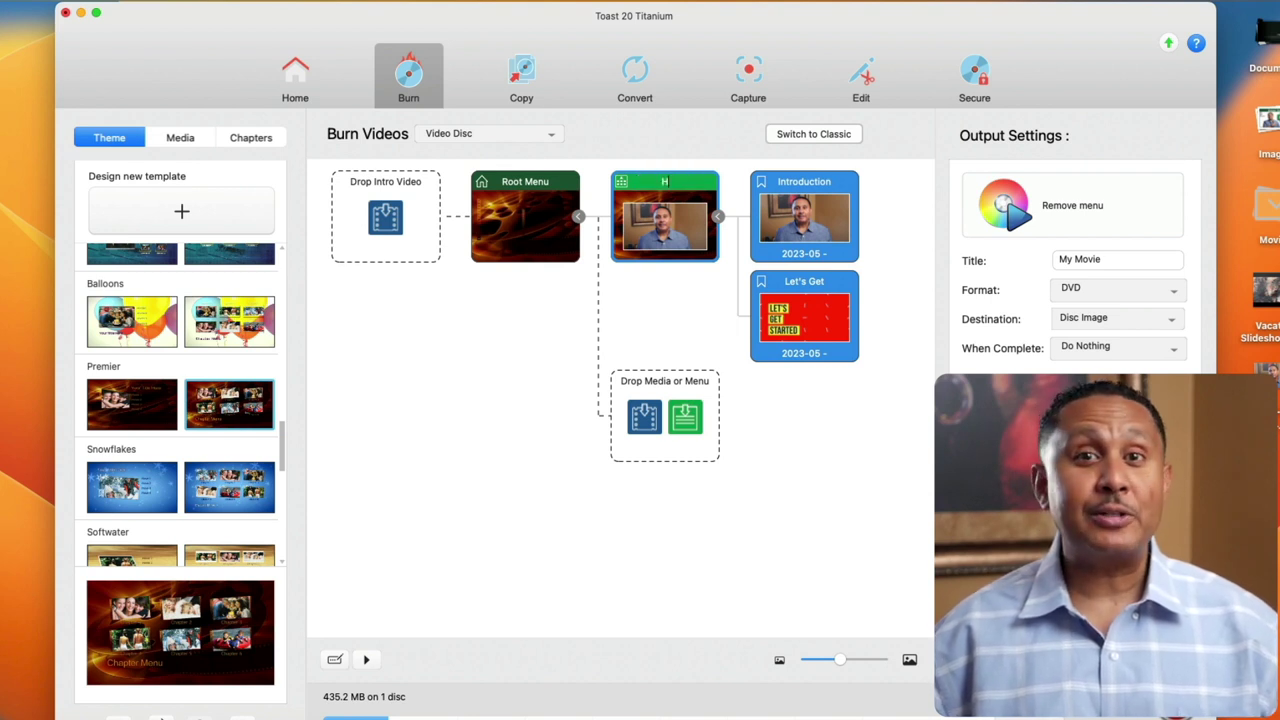
pyautogui.write('ow to Scan Data in Excel')
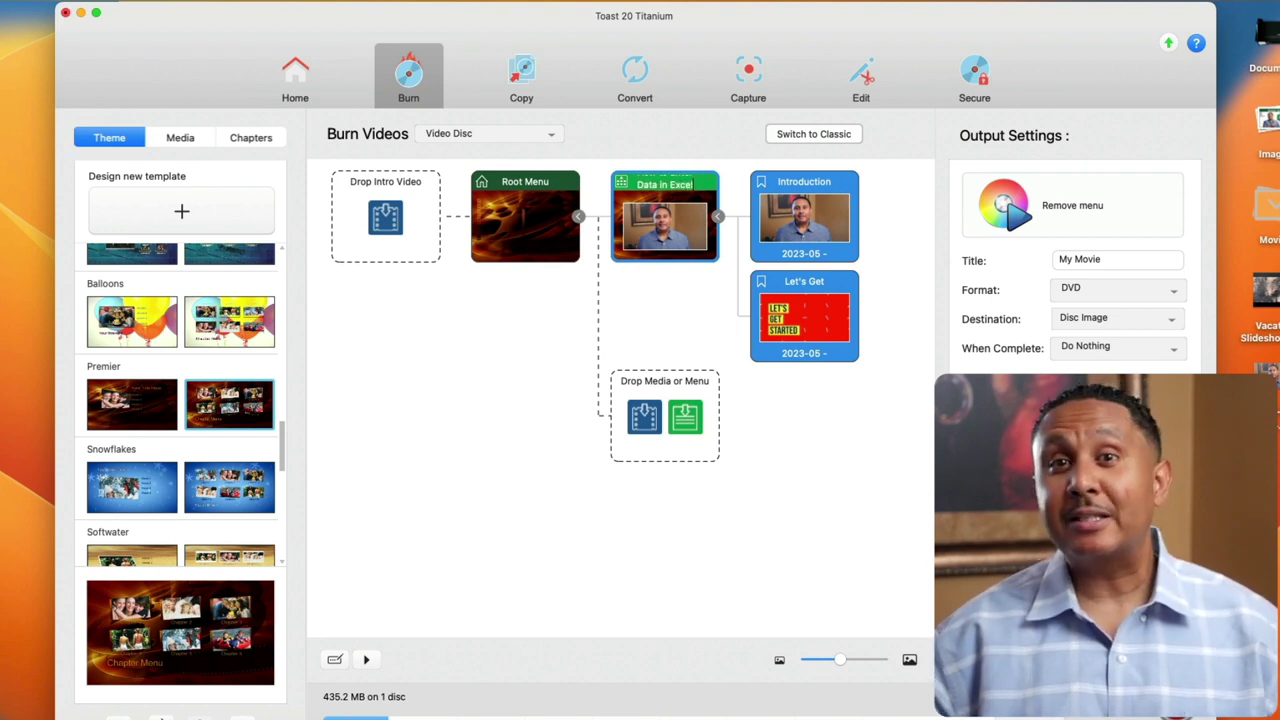
pyautogui.click(335, 660)
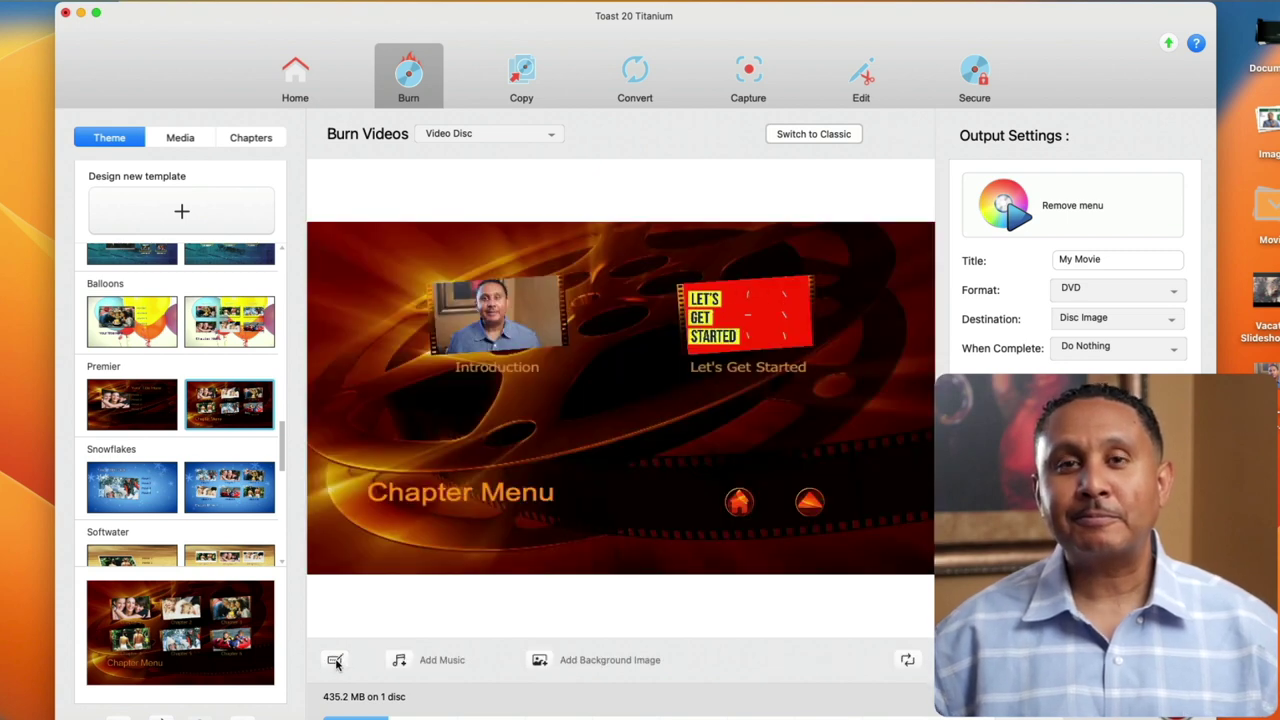
pyautogui.click(335, 661)
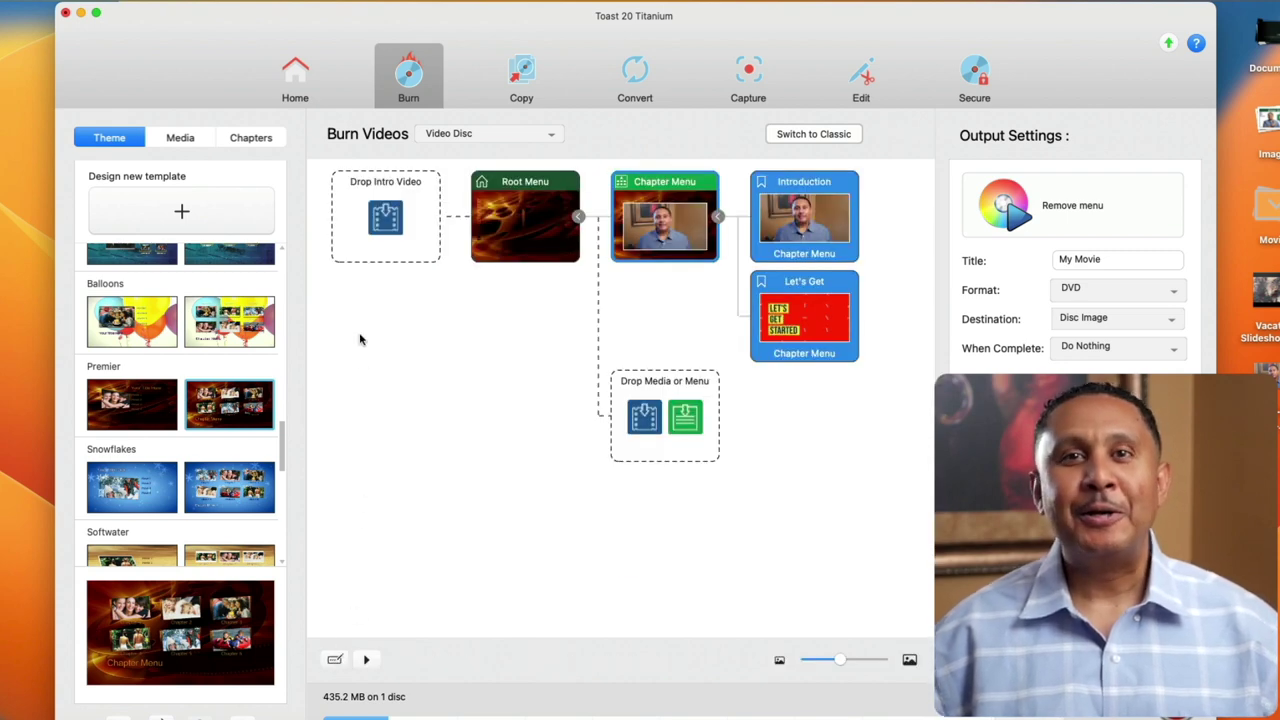
pyautogui.click(271, 139)
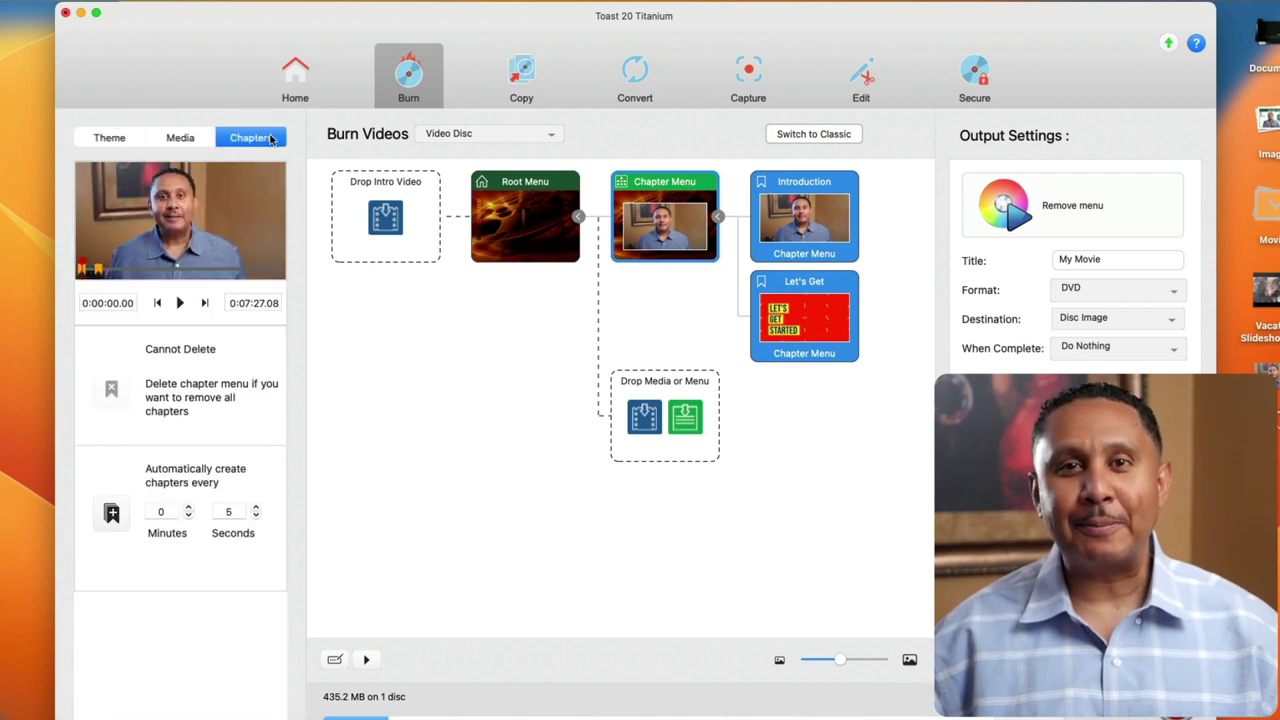
# Add a third chapter, Modifying Data, at the MODIFYING DATA IN A CELL title (0:02:58.26)
pyautogui.click(120, 267)
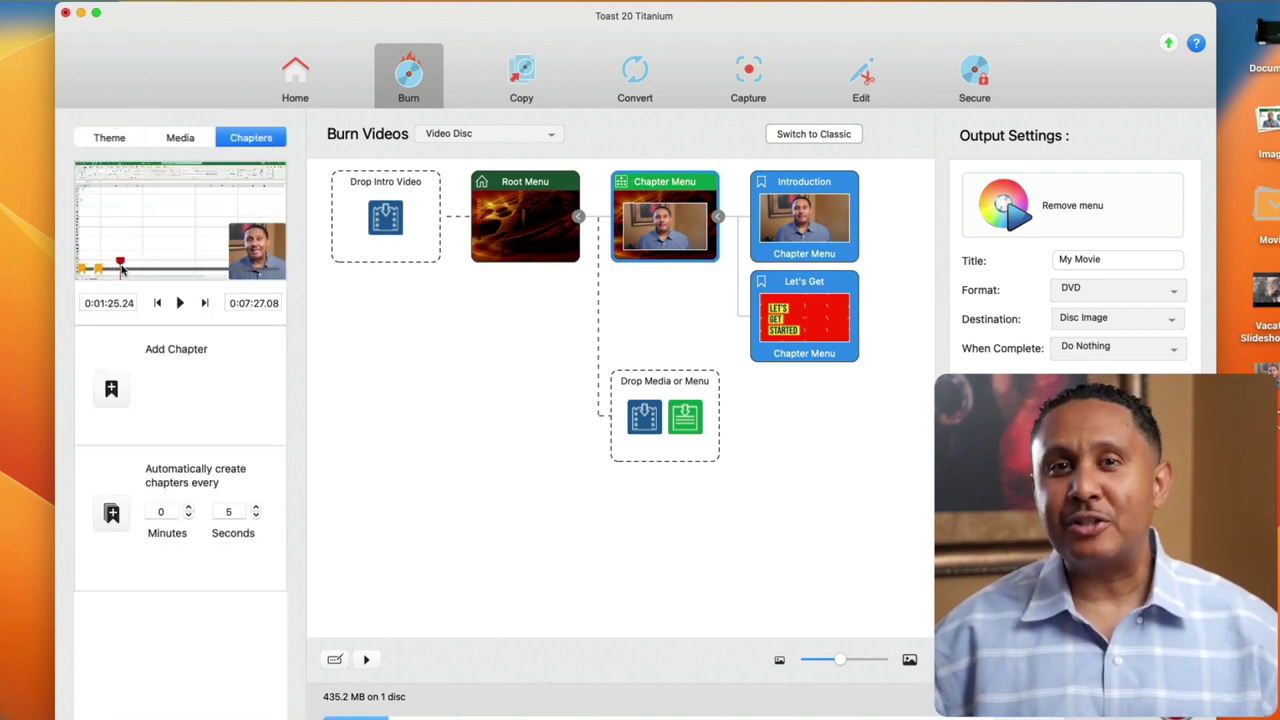
pyautogui.moveTo(120, 267); pyautogui.dragTo(161, 268)
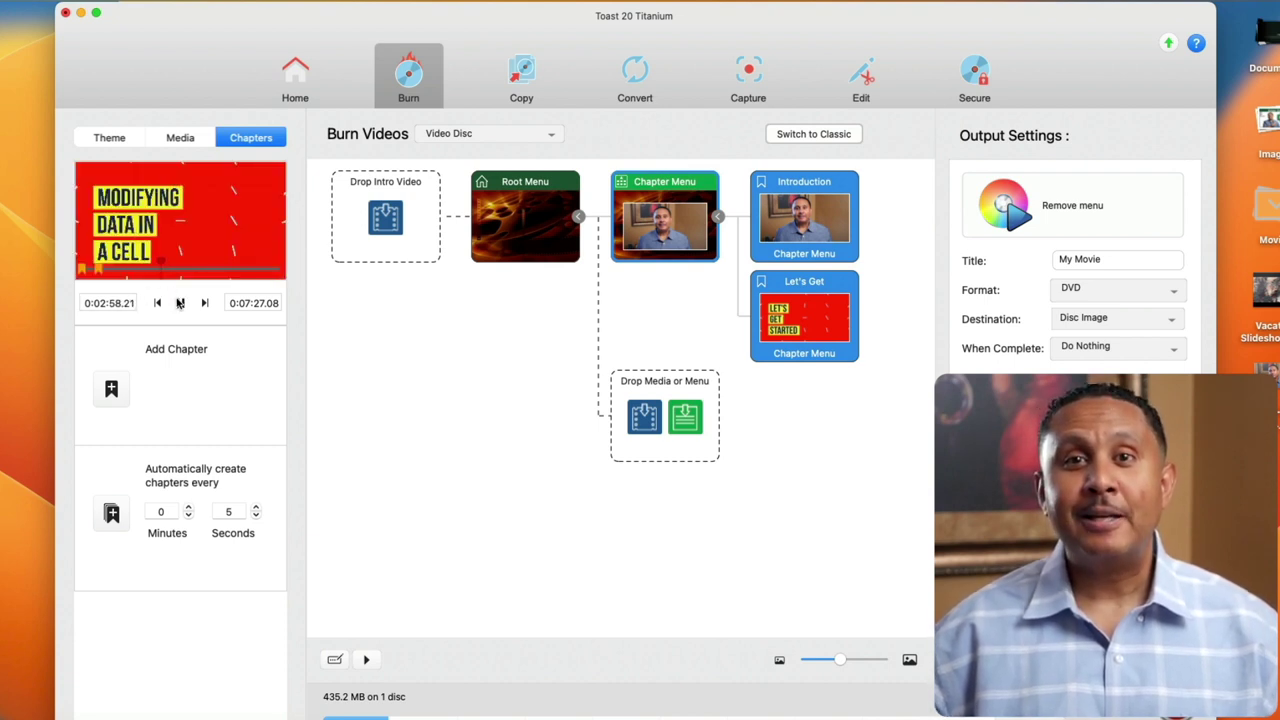
pyautogui.click(116, 387)
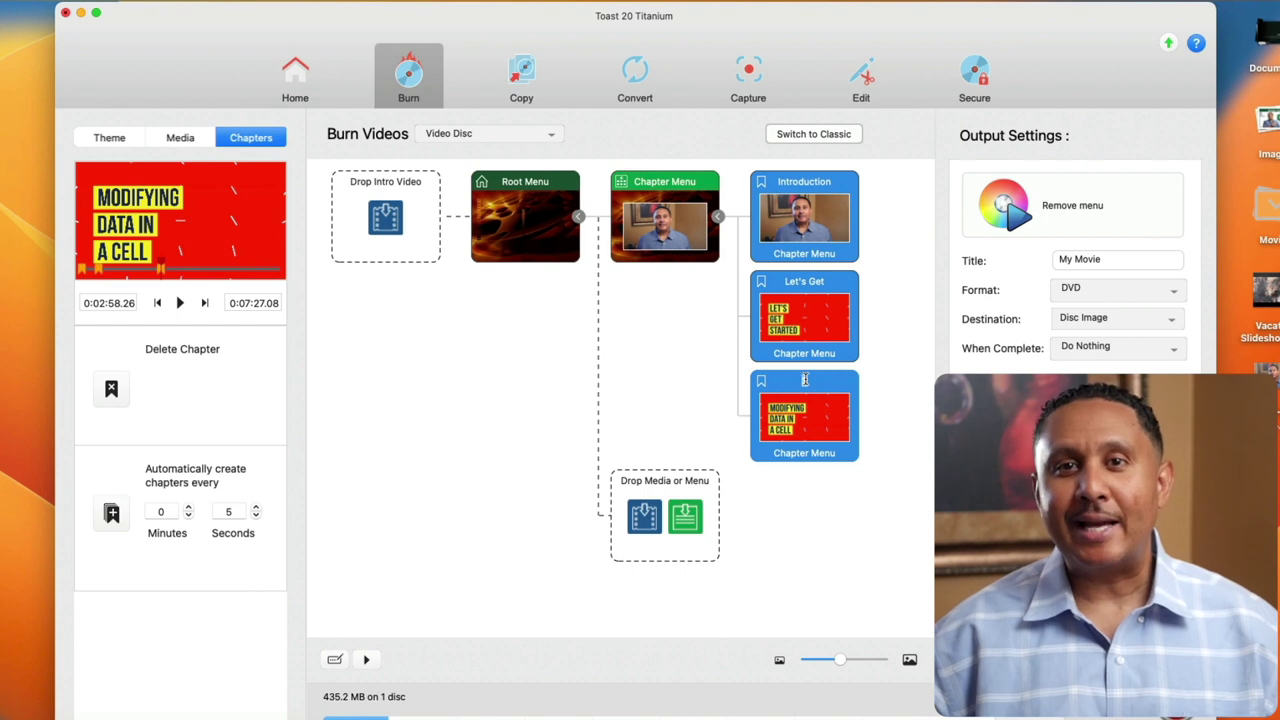
pyautogui.write('ify')
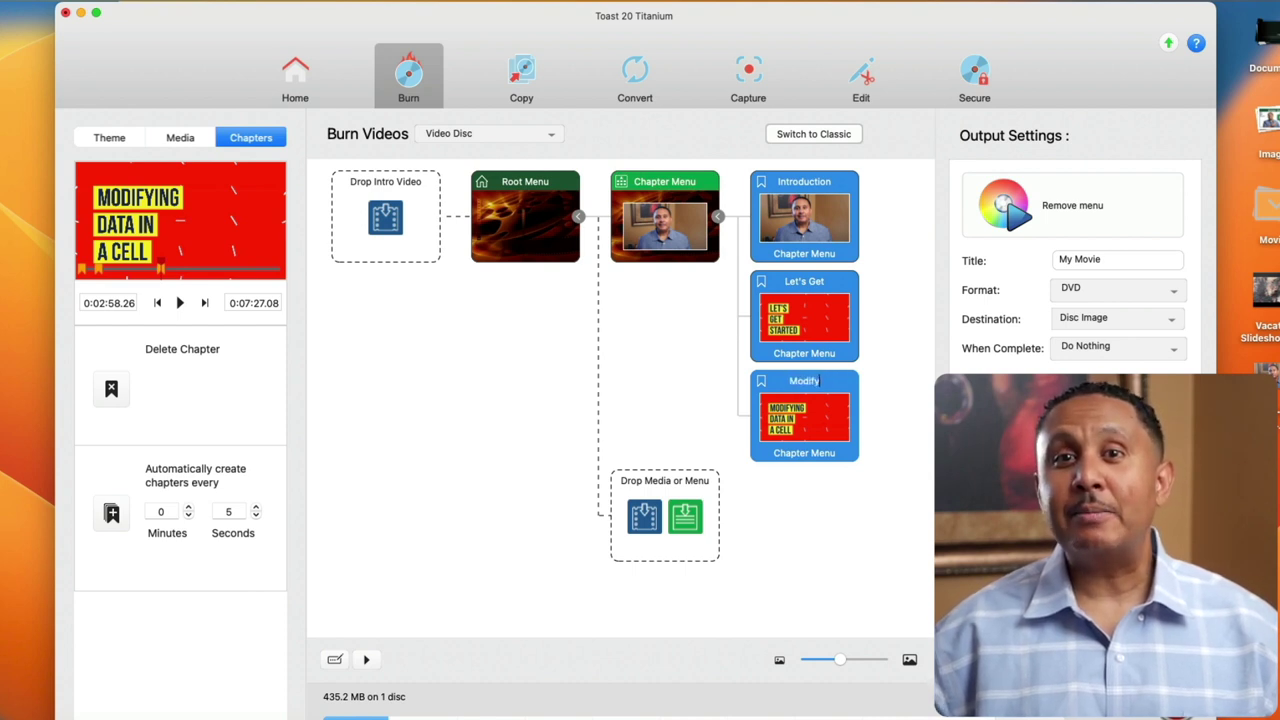
pyautogui.write('ing Data in a')
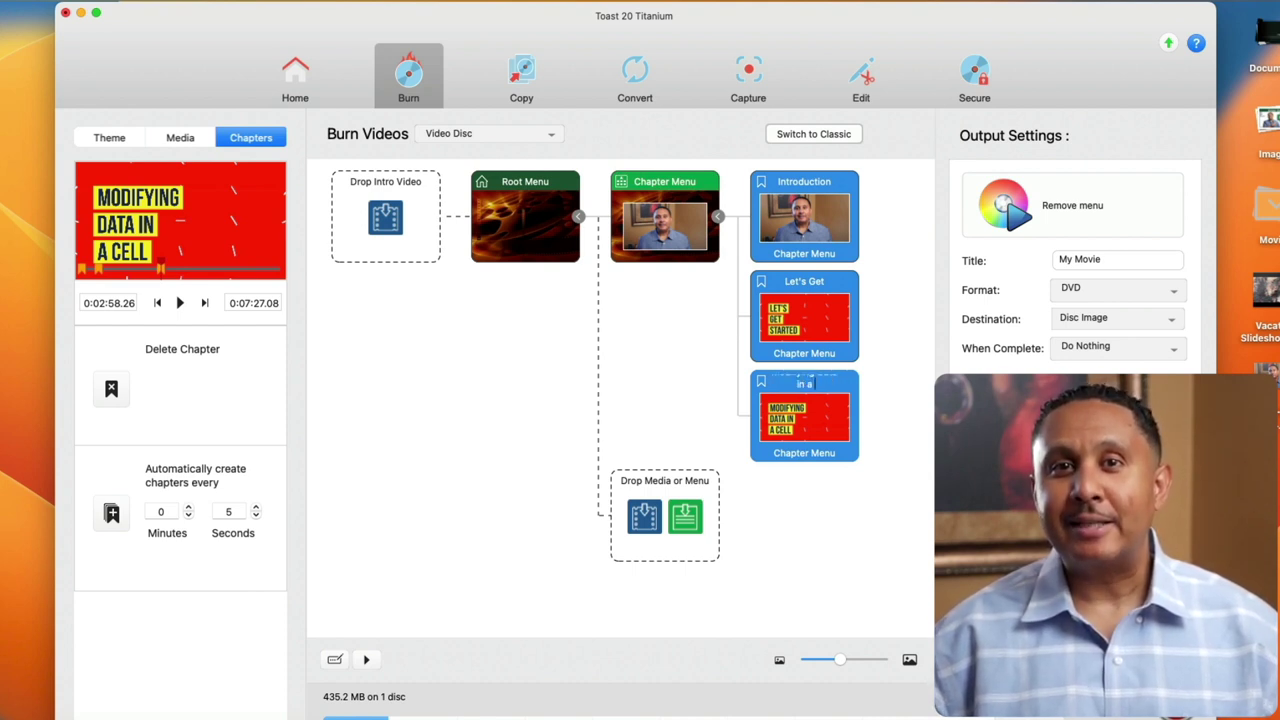
pyautogui.write(' Cell')
pyautogui.press('Return')
# Preview each chapter card, then scrub the tutorial to about 4:52
pyautogui.click(820, 310)
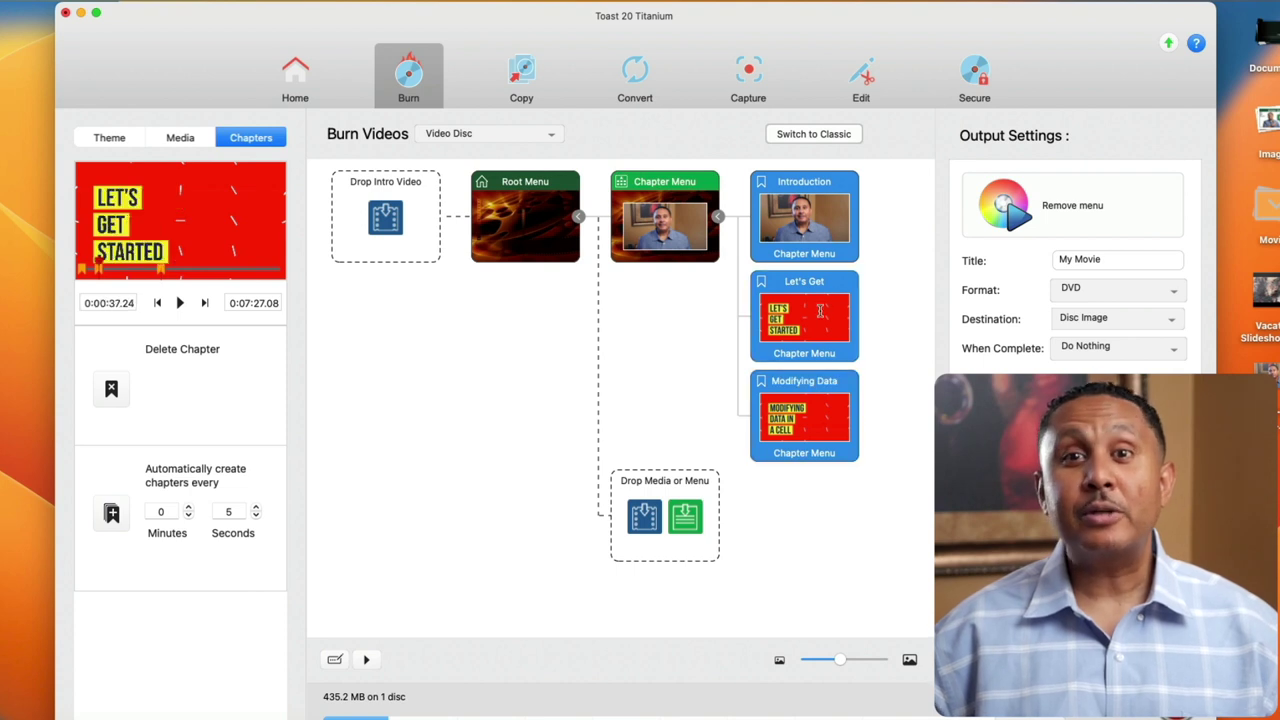
pyautogui.click(818, 222)
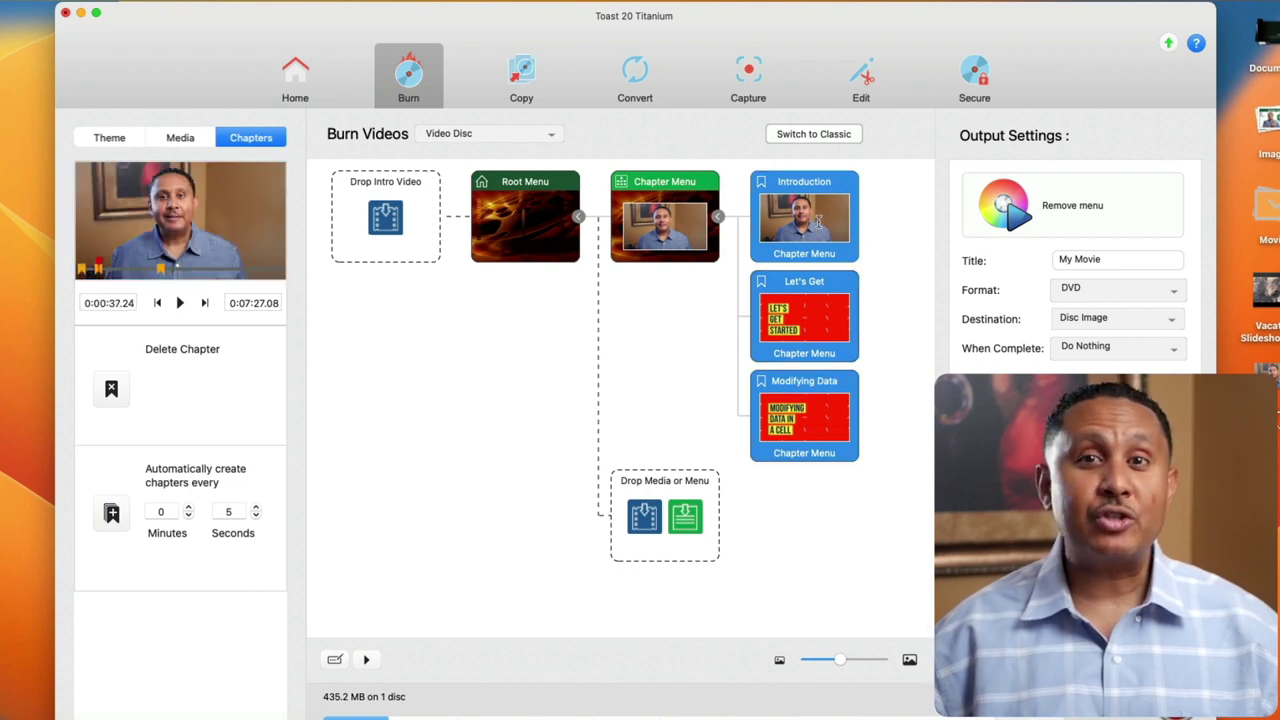
pyautogui.click(805, 314)
pyautogui.click(797, 398)
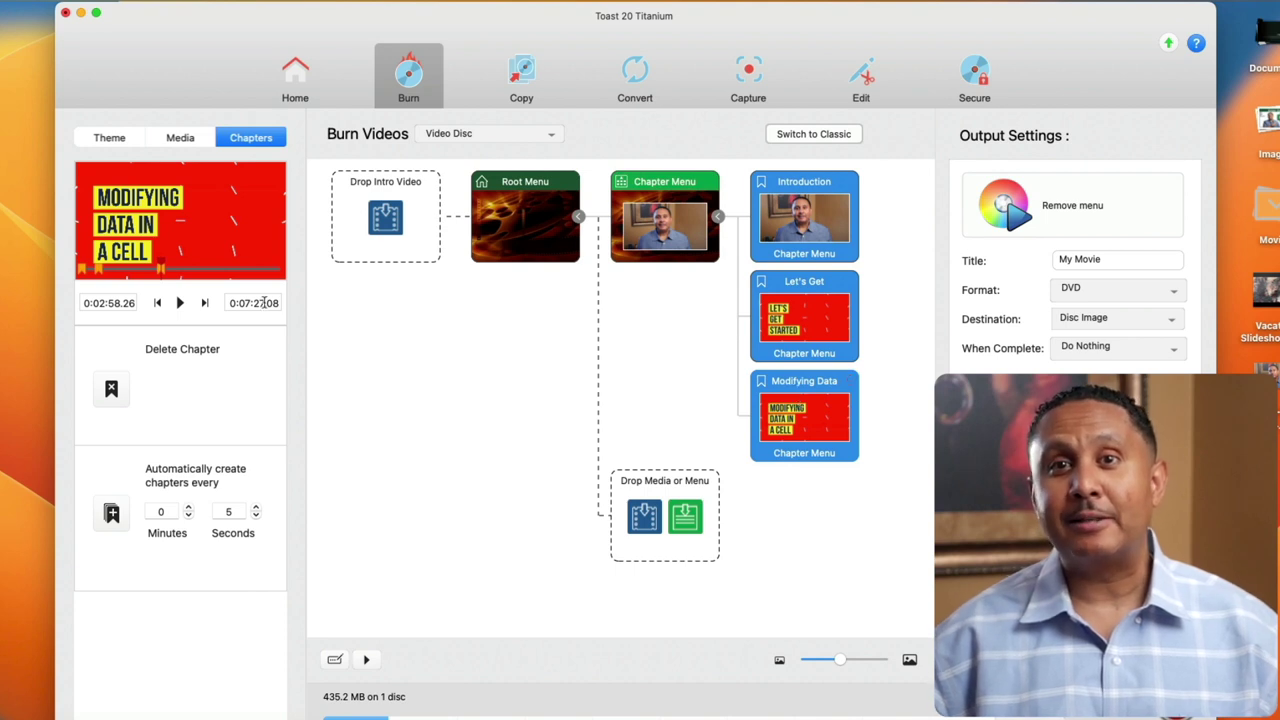
pyautogui.moveTo(160, 268); pyautogui.dragTo(210, 265)
# Pause at 0:04:53 where About Cell Formats begins and add a chapter titled 'About Cell Formats'
pyautogui.click(180, 302)
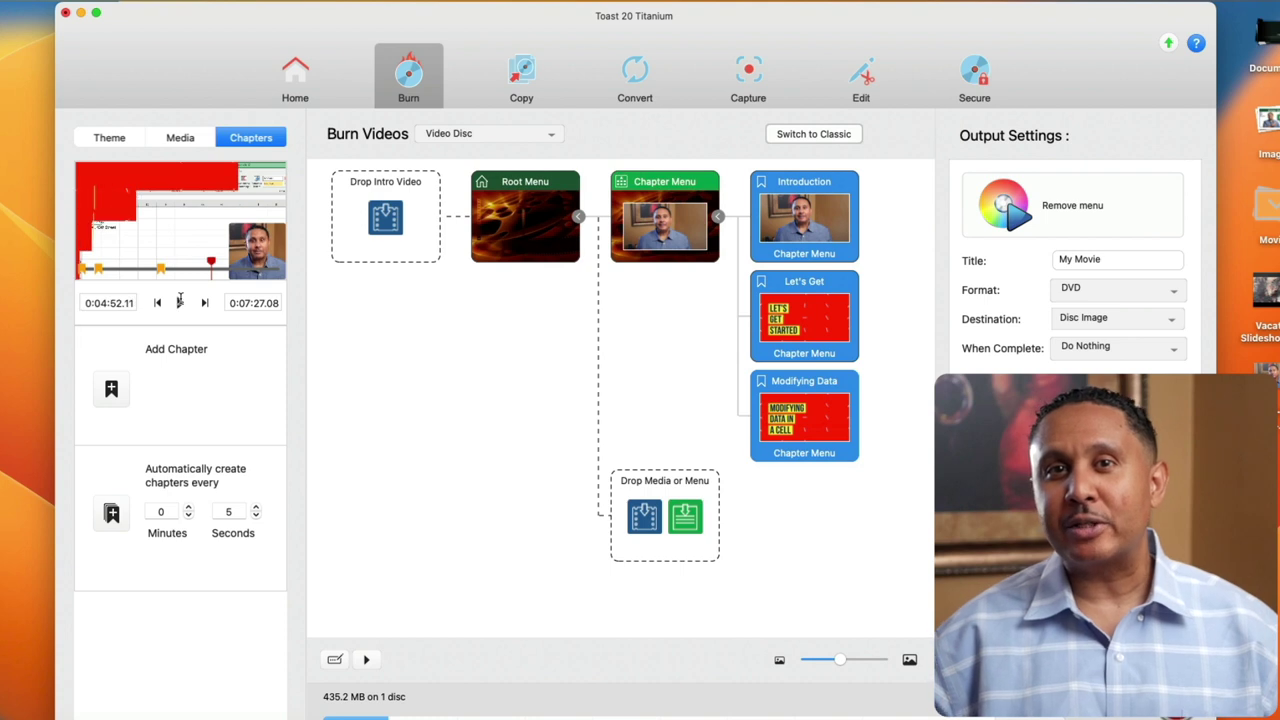
pyautogui.click(180, 302)
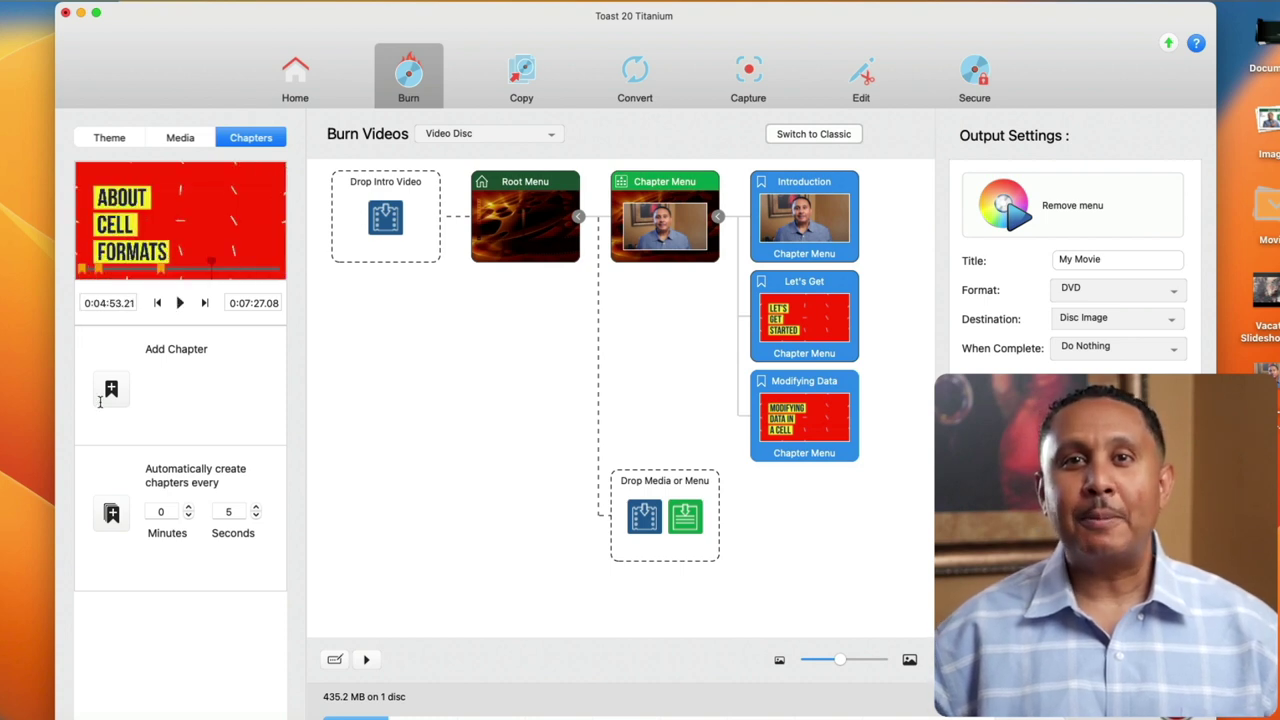
pyautogui.click(108, 392)
pyautogui.write('About Cell Formats')
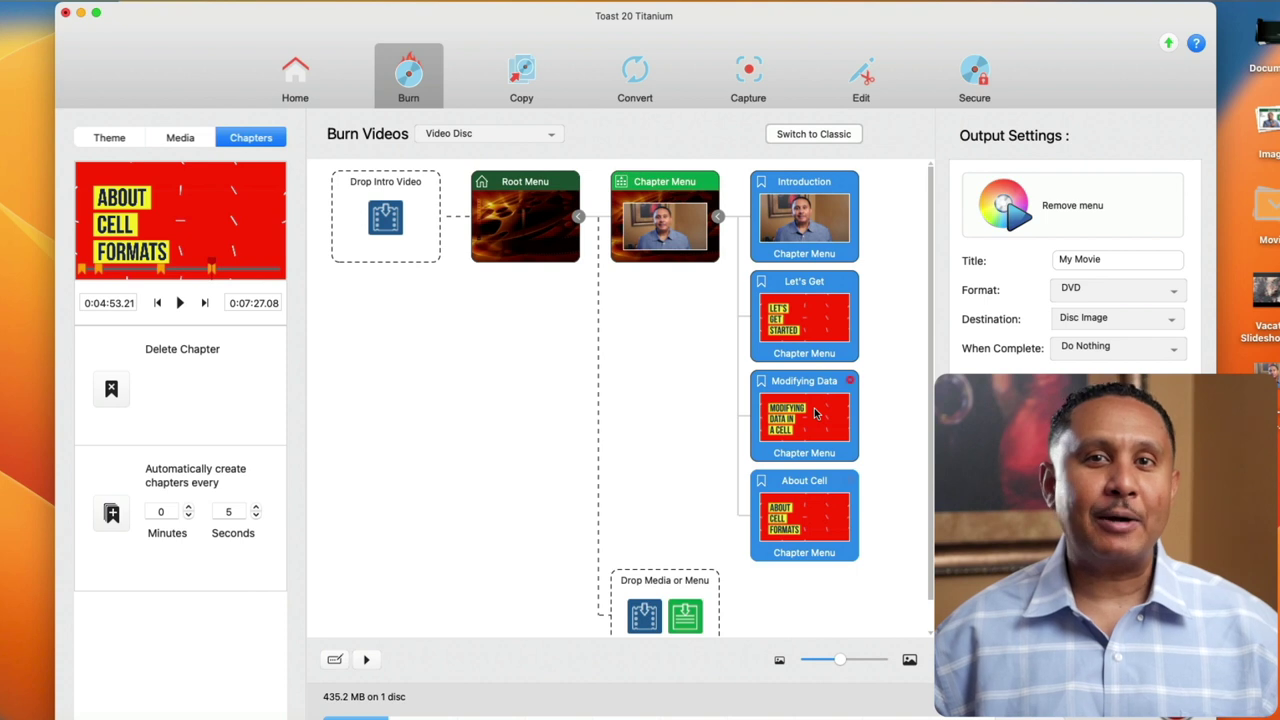
# Add Vacation Slideshow.m4v (3:46) to the disc and turn on its own Chapter Menu
pyautogui.moveTo(1266, 292); pyautogui.dragTo(684, 600)
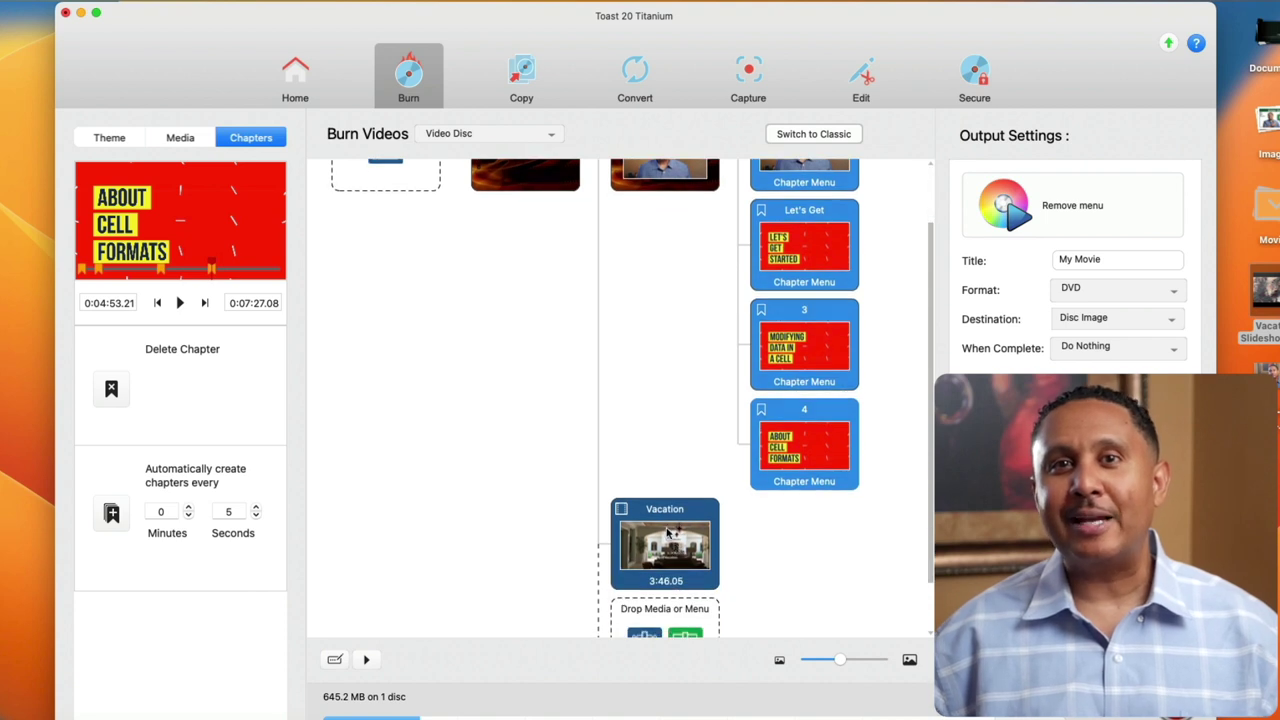
pyautogui.click(710, 583)
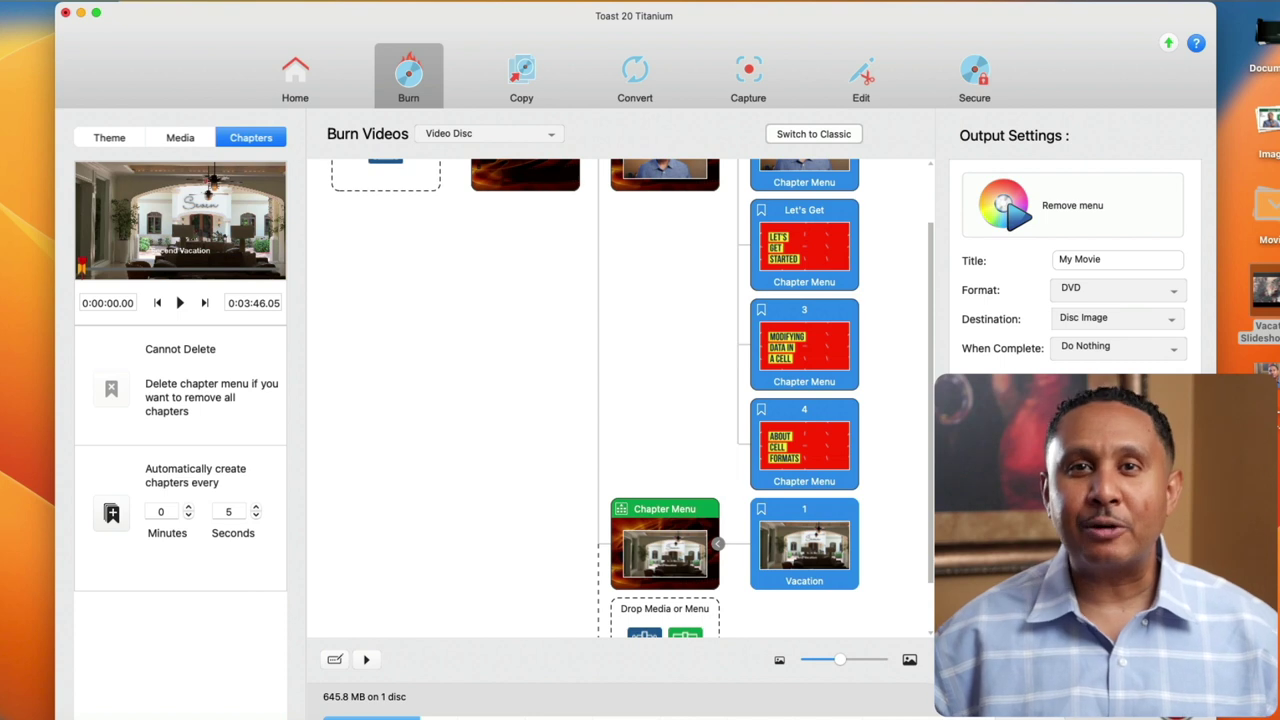
# Create automatic 30-second chapters for the vacation video and review the eight resulting chapters
pyautogui.click(235, 512)
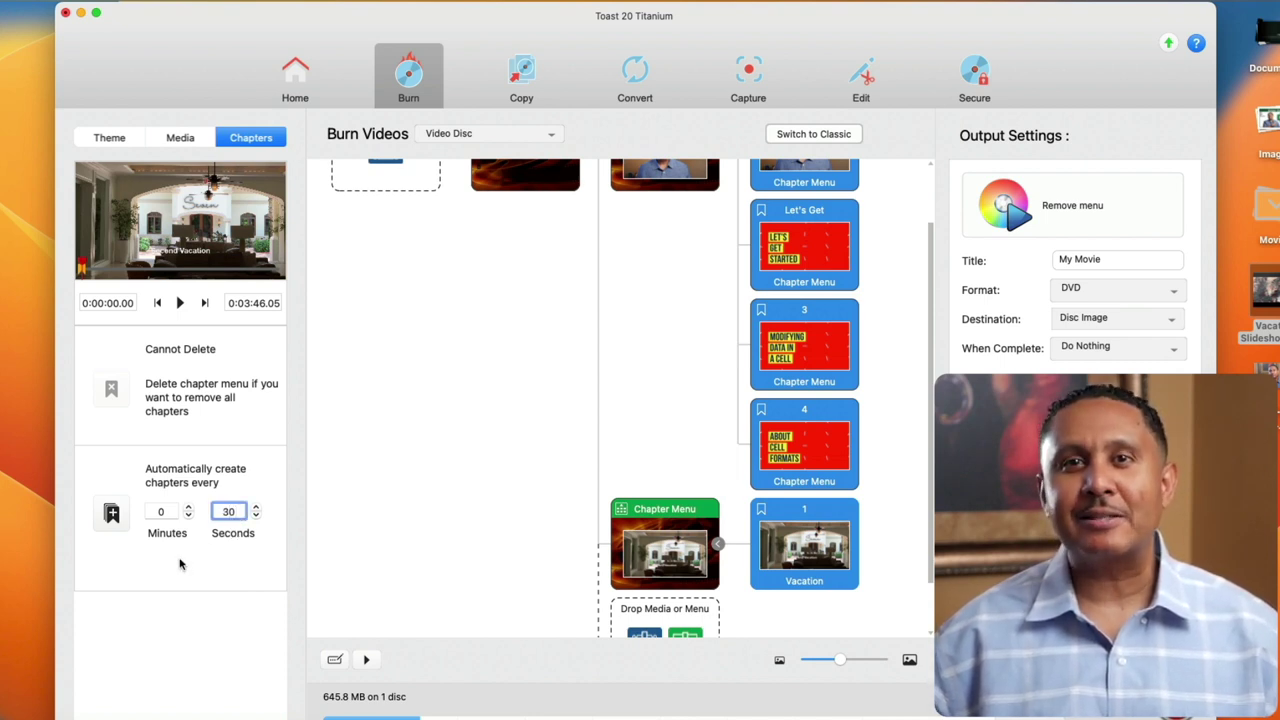
pyautogui.click(113, 514)
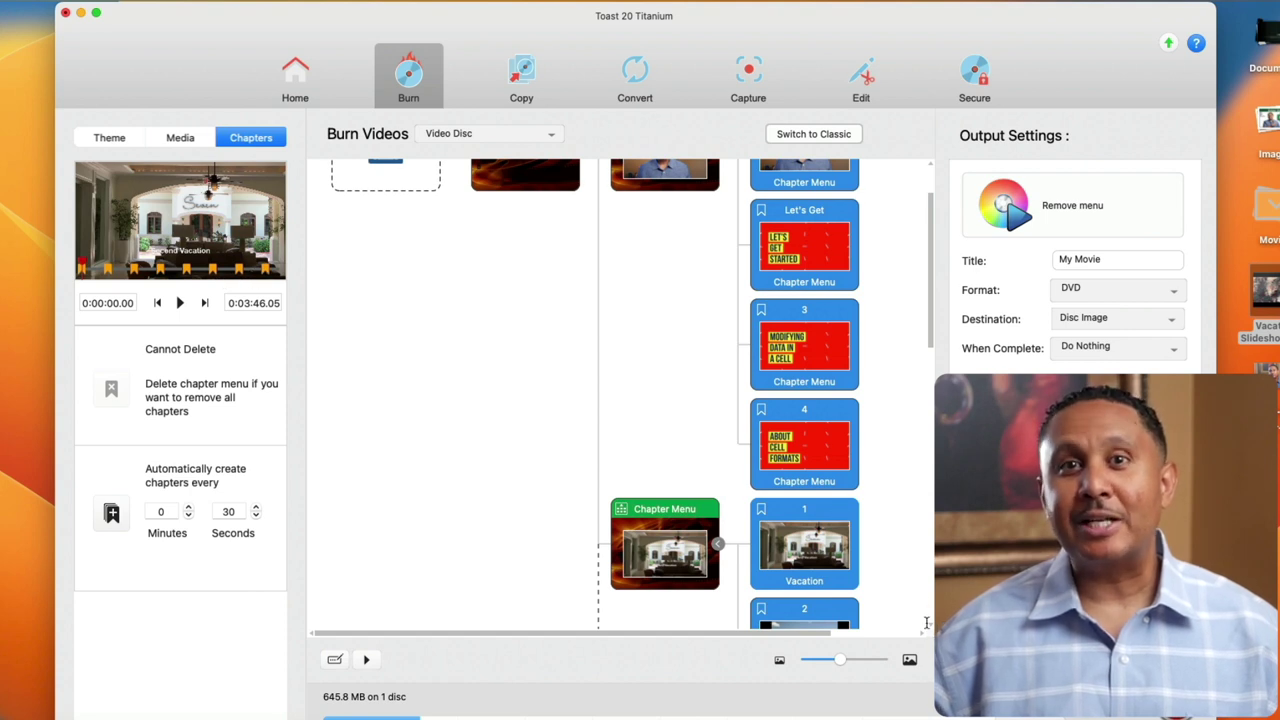
pyautogui.moveTo(932, 305); pyautogui.dragTo(934, 565)
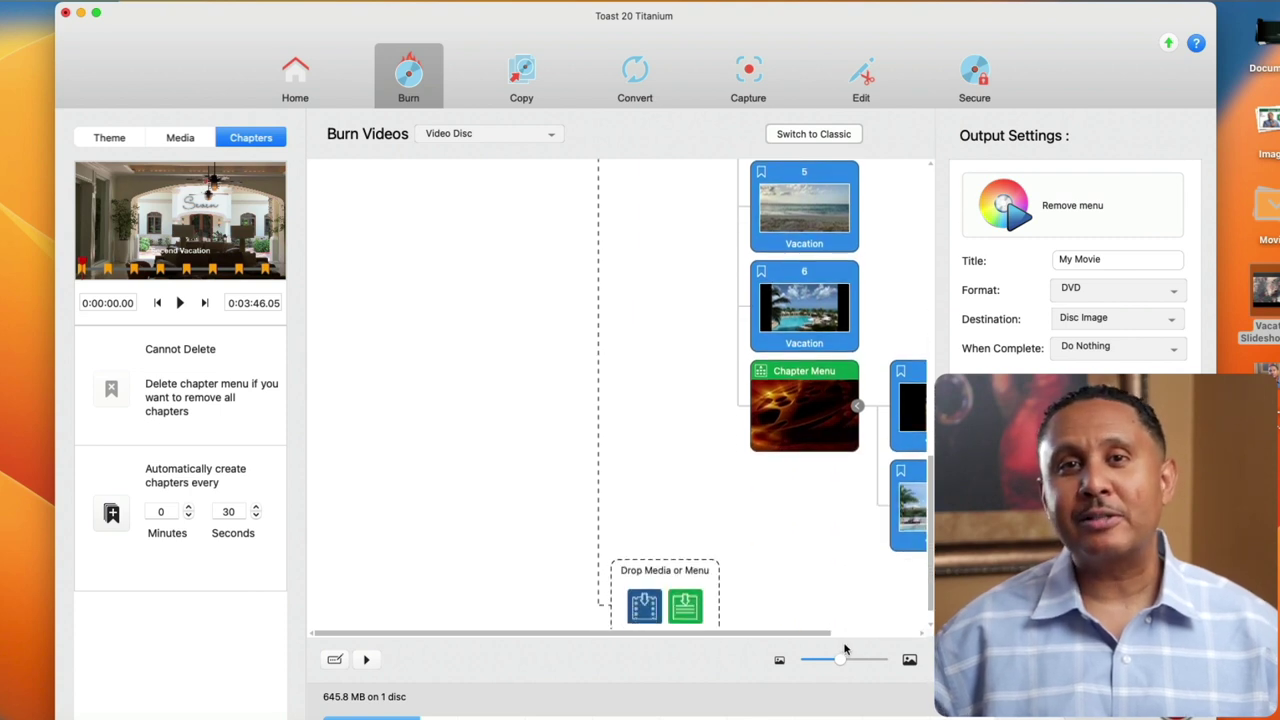
pyautogui.moveTo(801, 633)
pyautogui.mouseDown()
pyautogui.moveTo(874, 631)
pyautogui.moveTo(796, 633)
pyautogui.mouseUp()
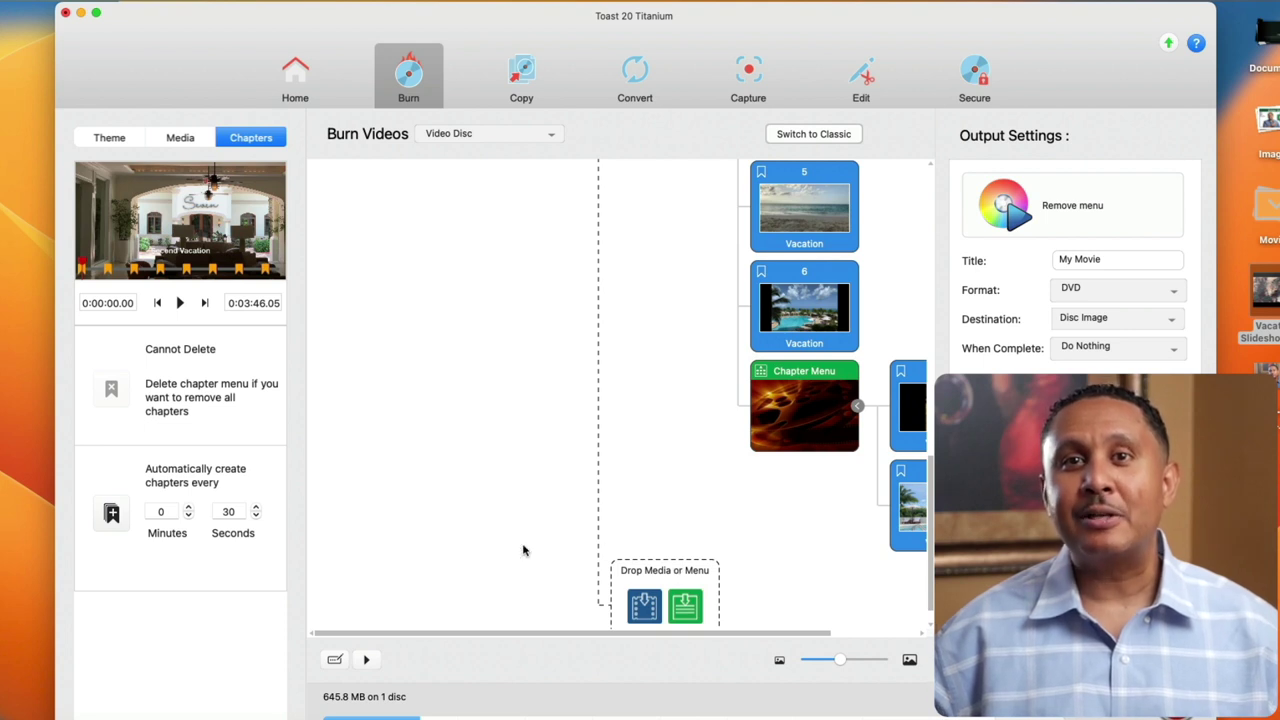
pyautogui.click(366, 660)
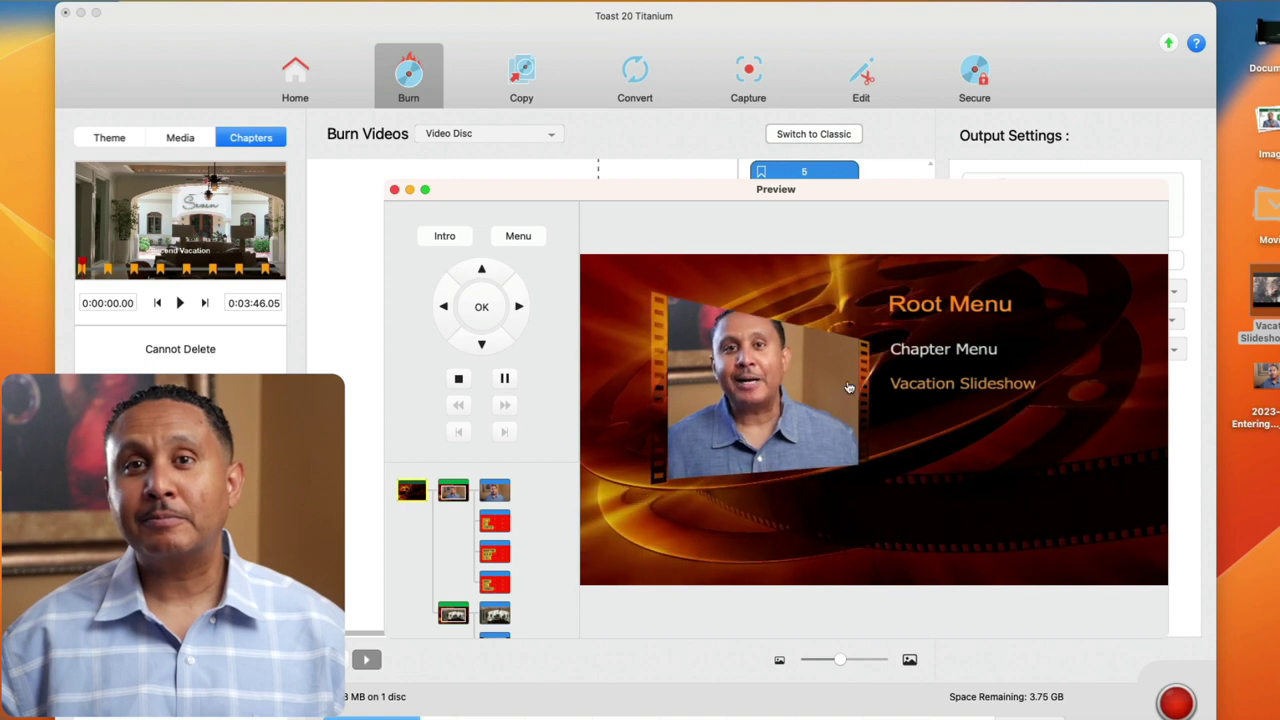
pyautogui.click(940, 349)
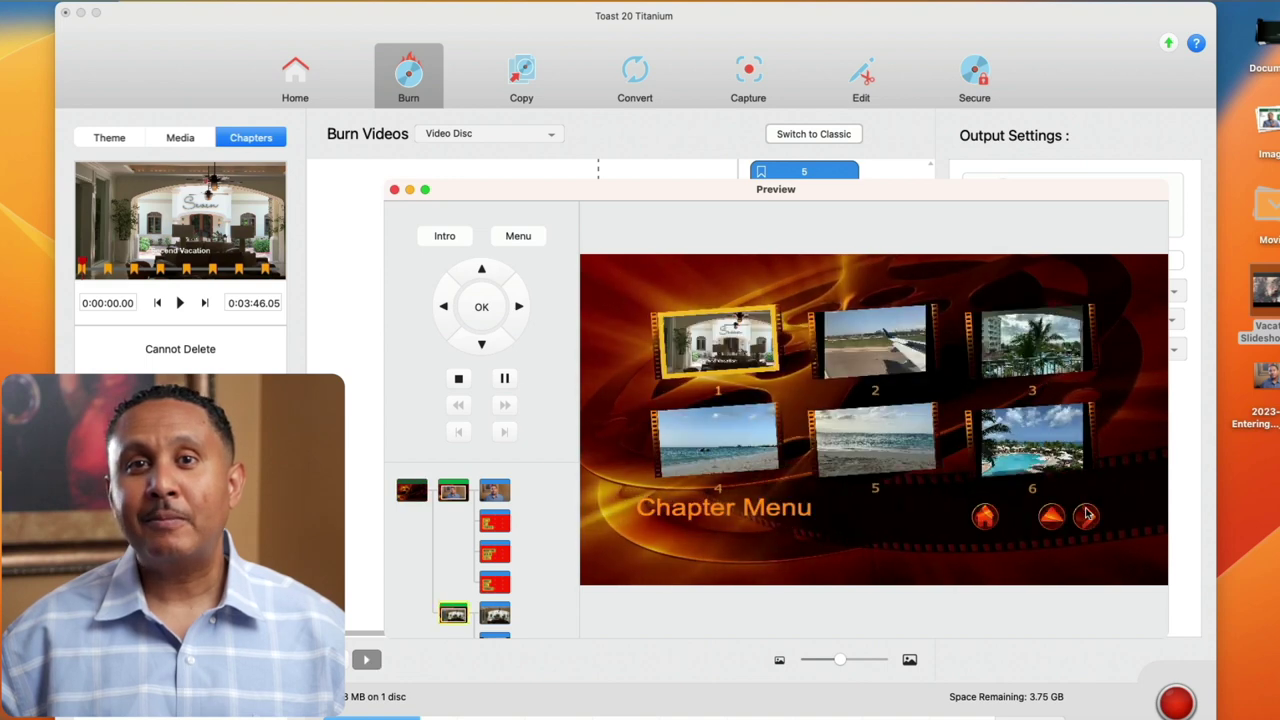
pyautogui.click(1087, 515)
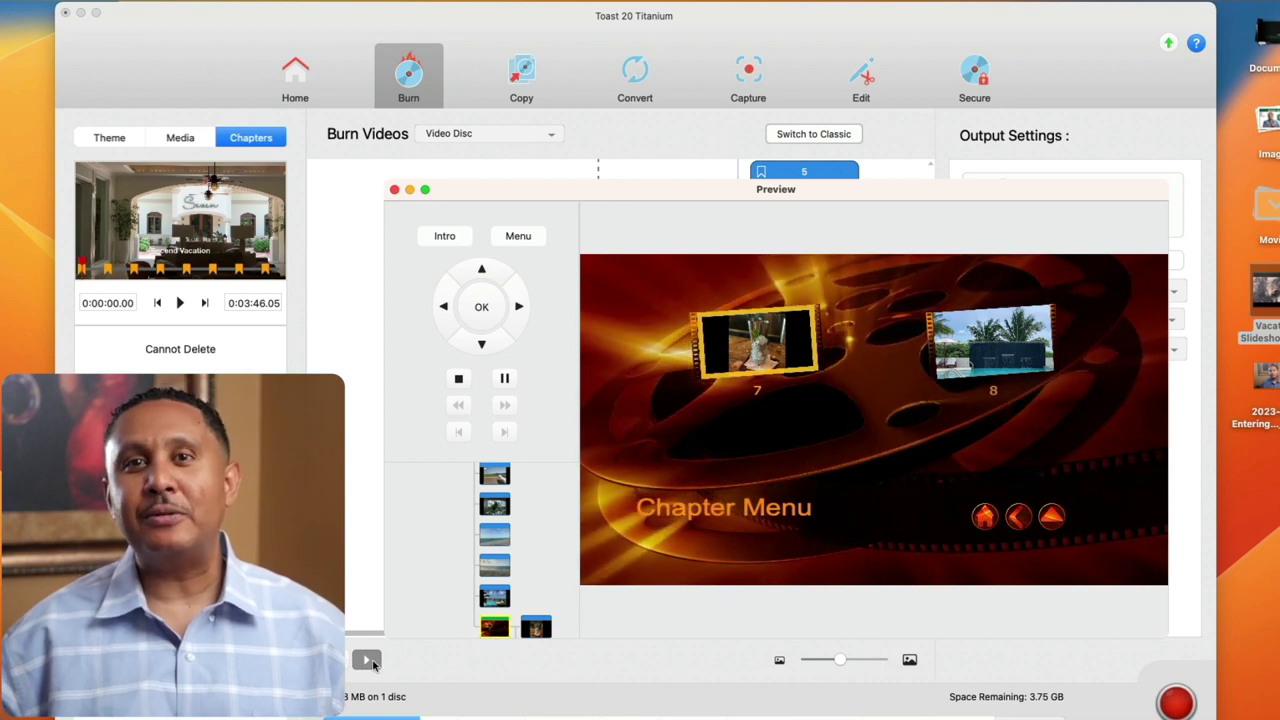
pyautogui.click(395, 190)
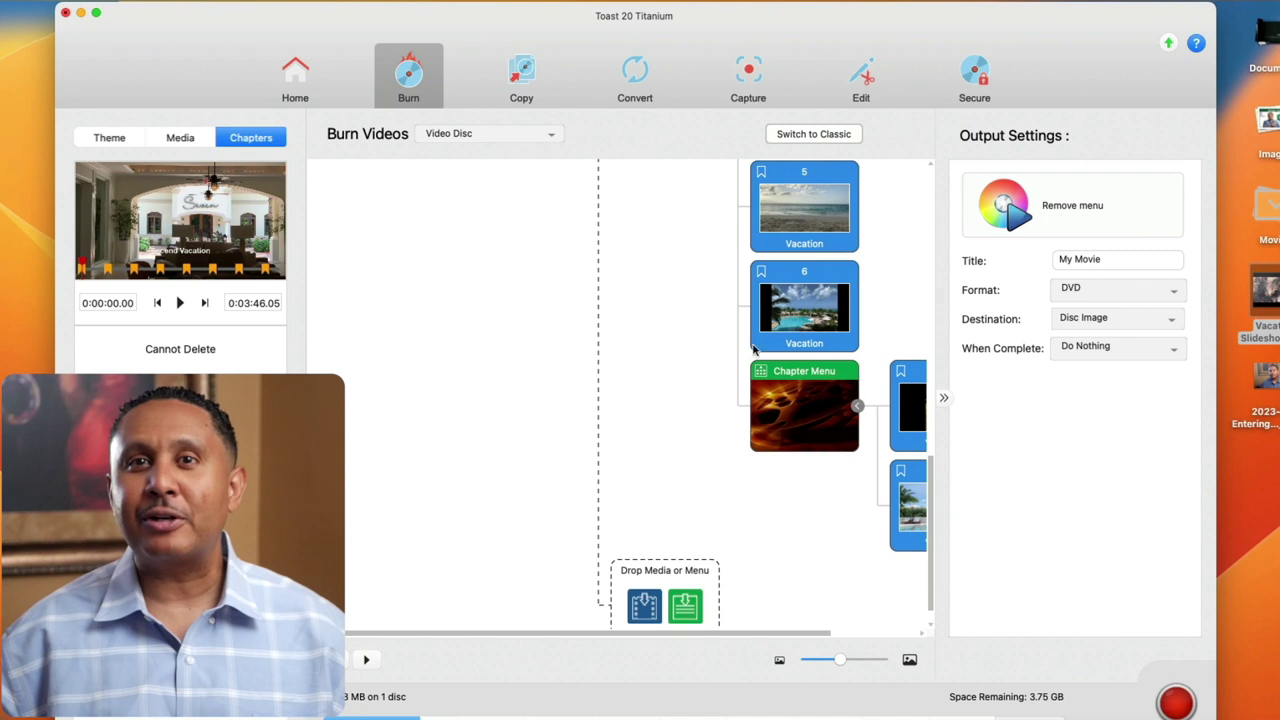
# Collapse the vacation Chapter Menu's eight chapters in the disc flowchart
pyautogui.scroll(5, 900, 285)
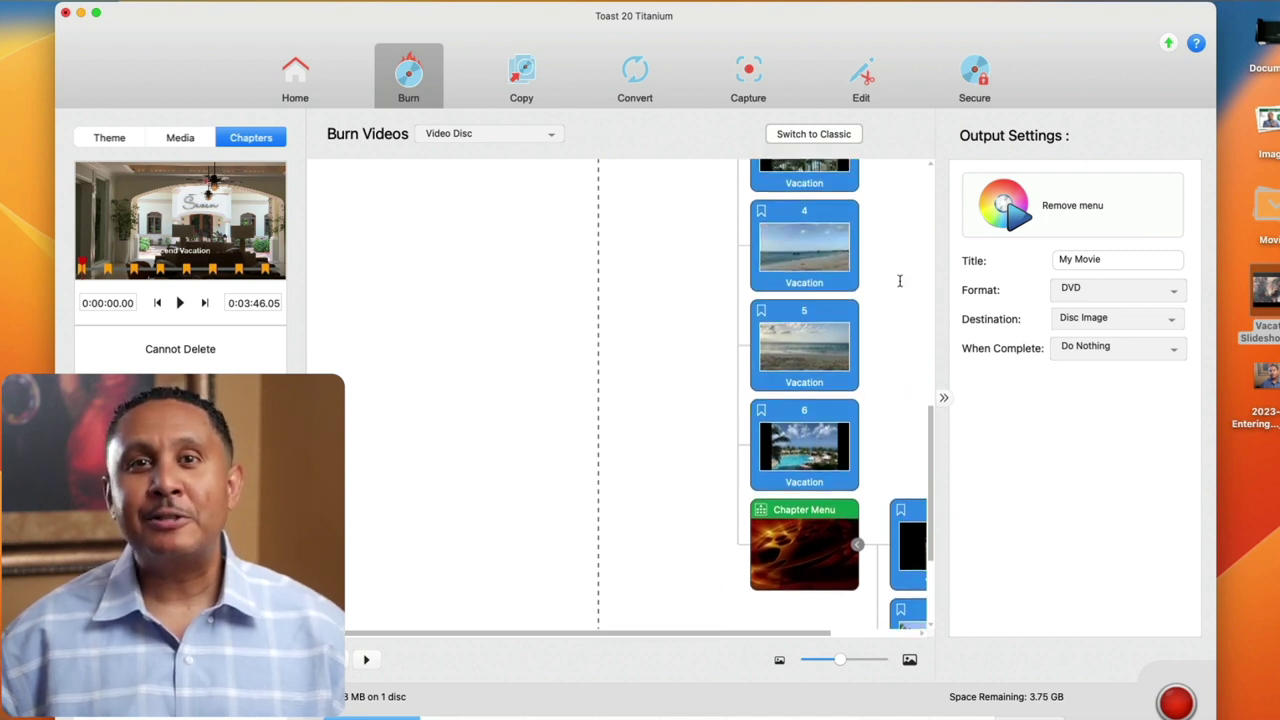
pyautogui.scroll(5, 902, 288)
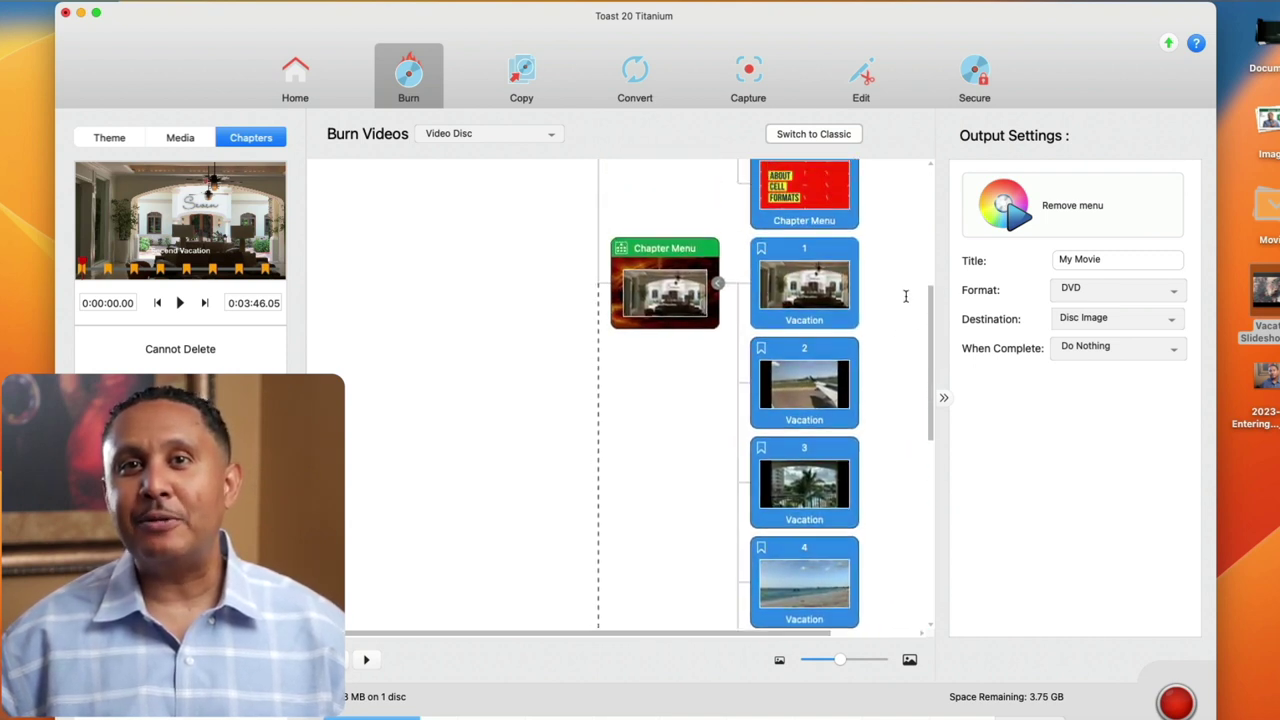
pyautogui.scroll(2, 910, 296)
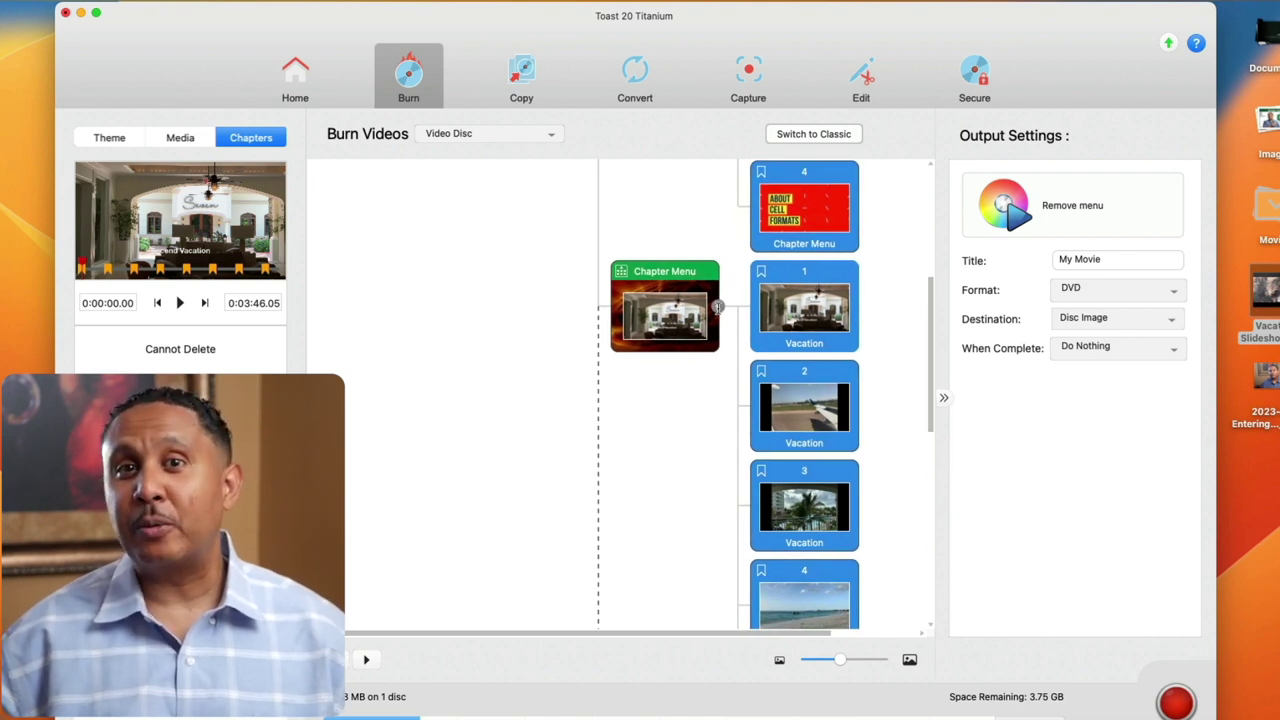
pyautogui.click(718, 308)
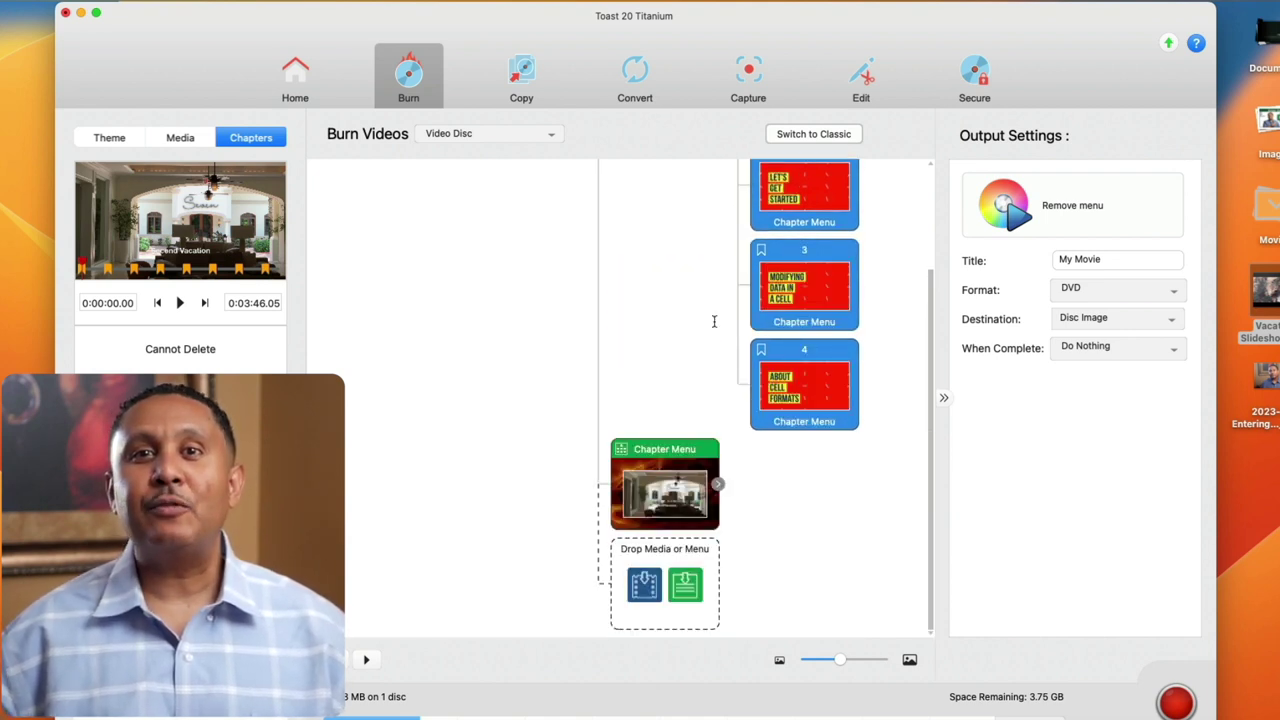
pyautogui.scroll(6, 714, 321)
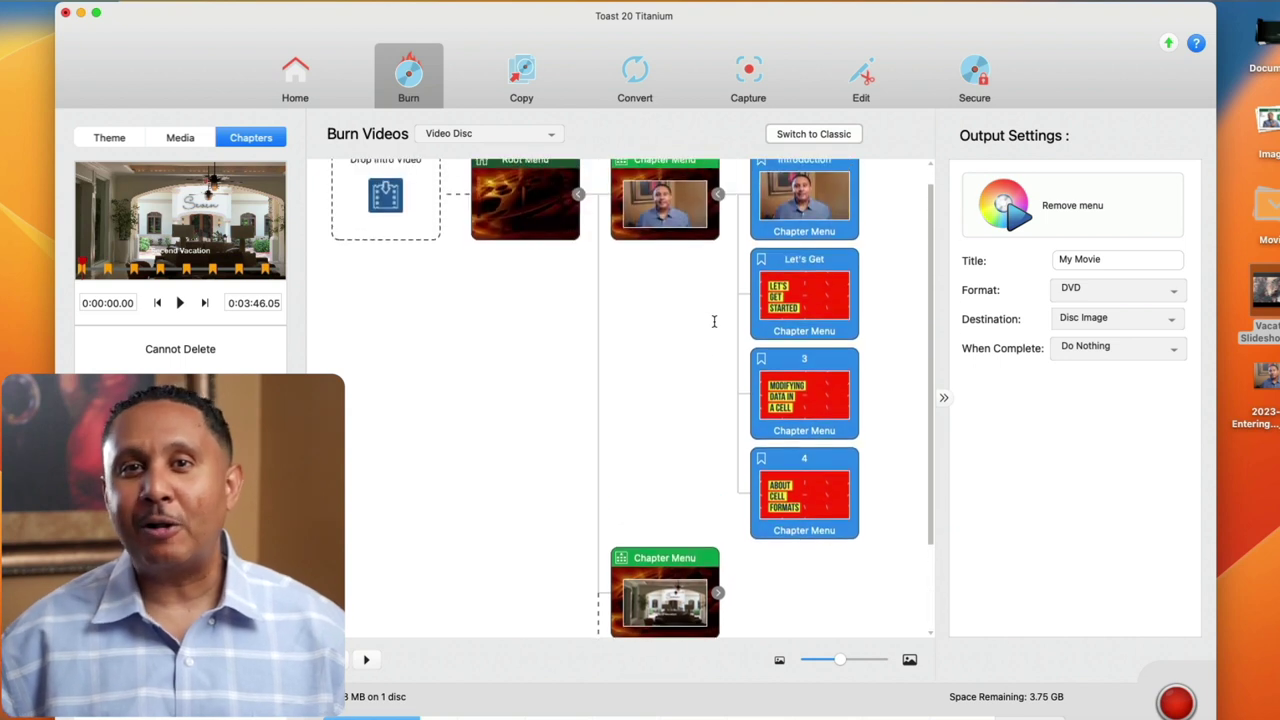
# Collapse the tutorial Chapter Menu, then expand and re-collapse the vacation Chapter Menu
pyautogui.click(718, 216)
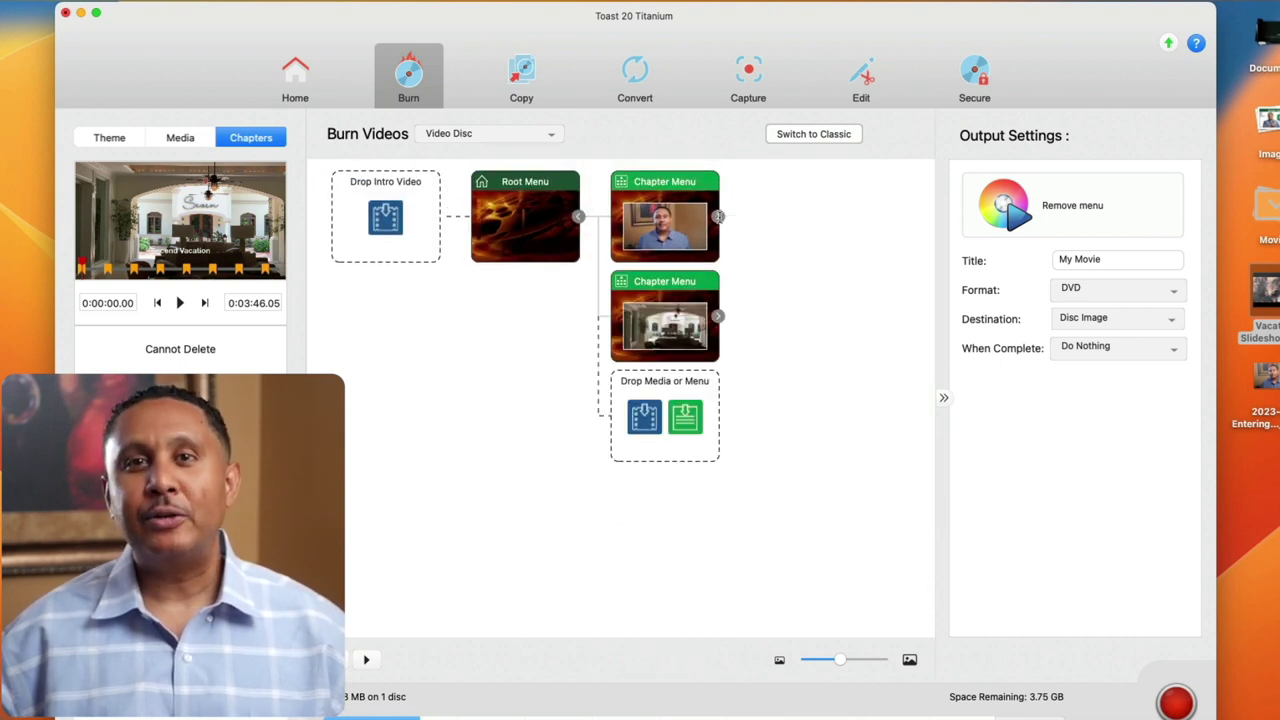
pyautogui.click(718, 317)
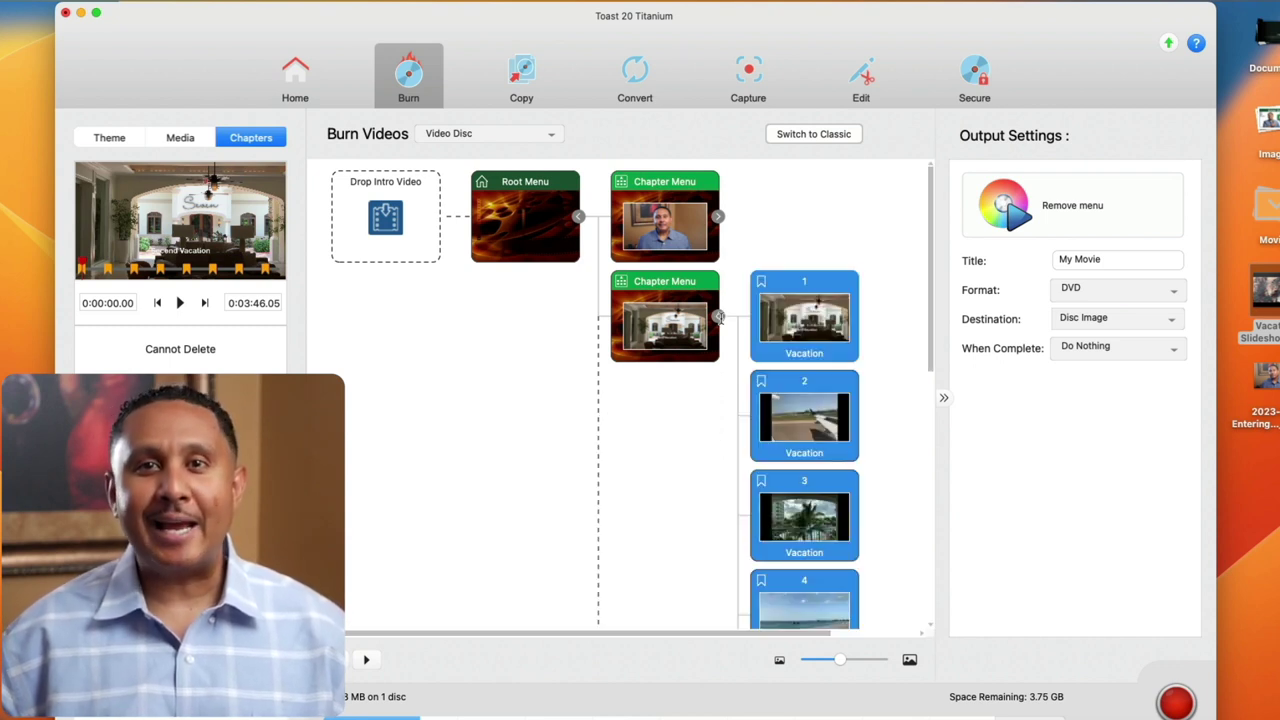
pyautogui.click(718, 317)
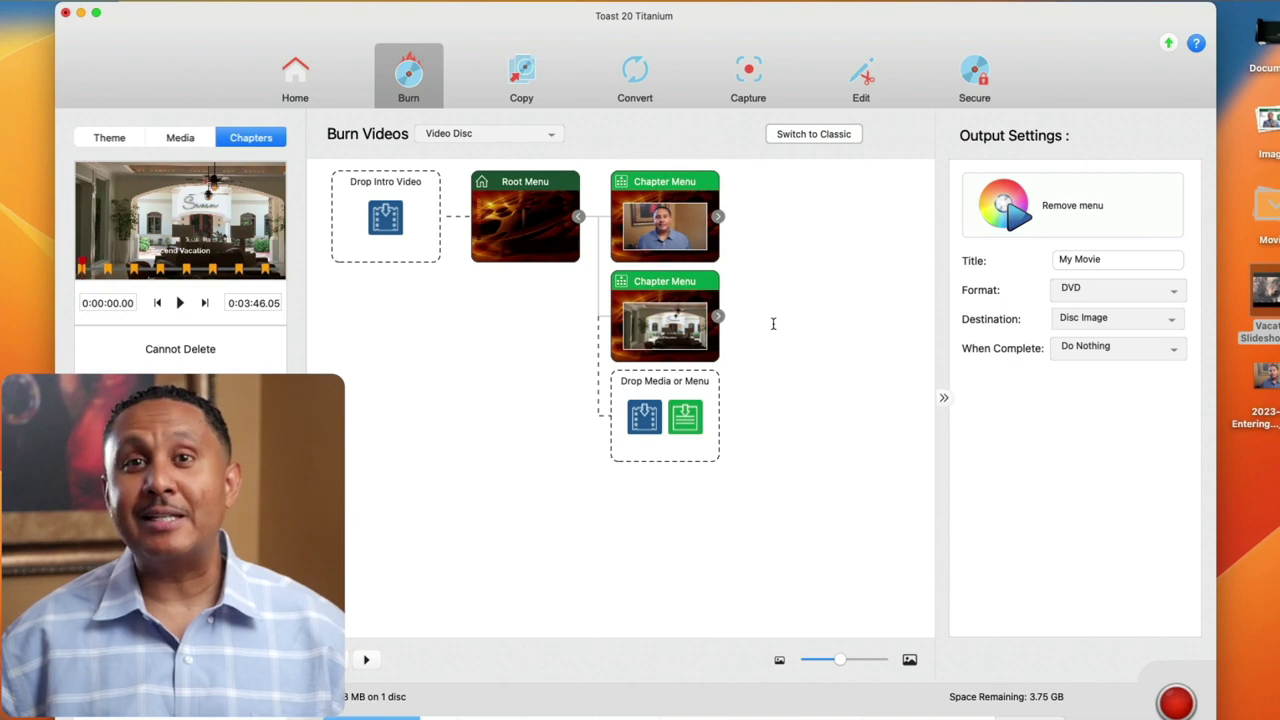